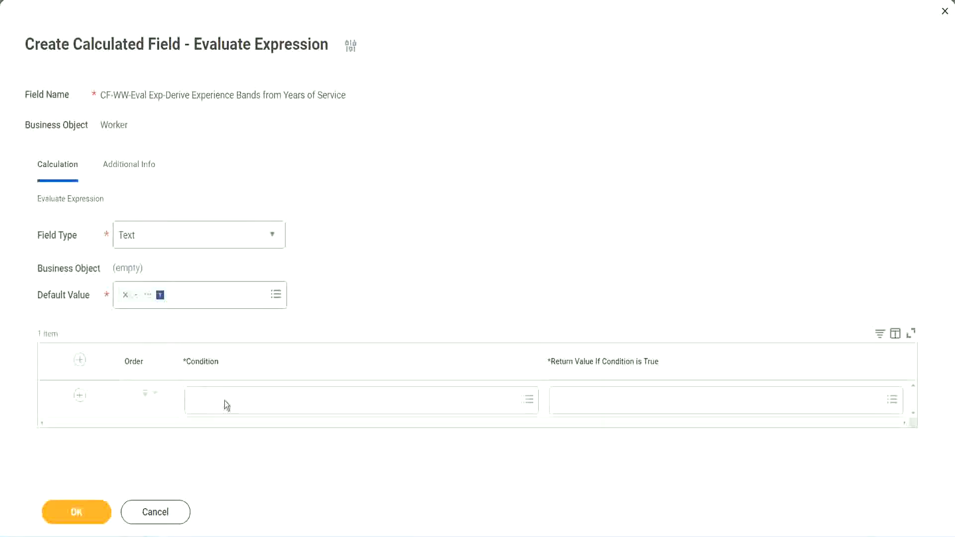
# Switch to the Notepad++ notes and copy the Field 1 name, CF-WW-TF-Length of Service between 0 and 7 years
pyautogui.click(225, 401)
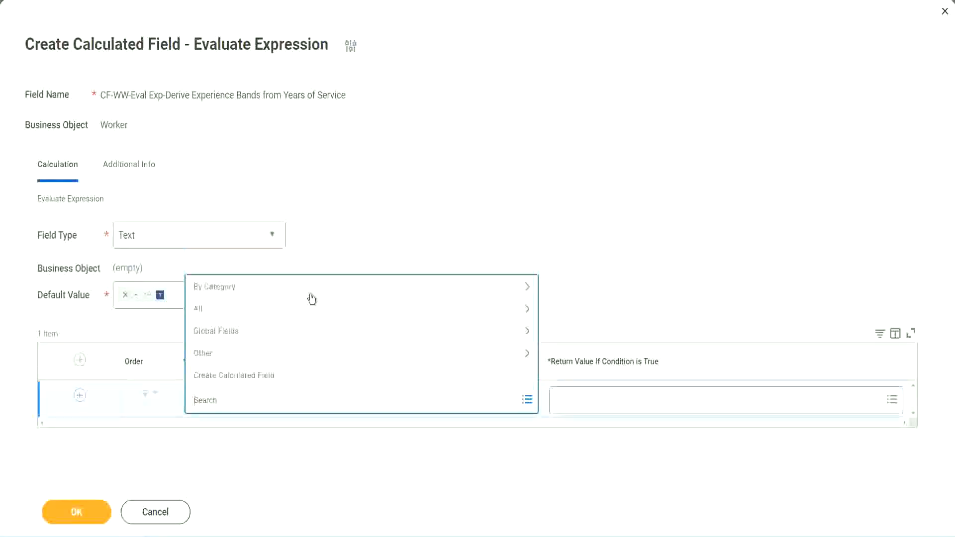
pyautogui.click(367, 227)
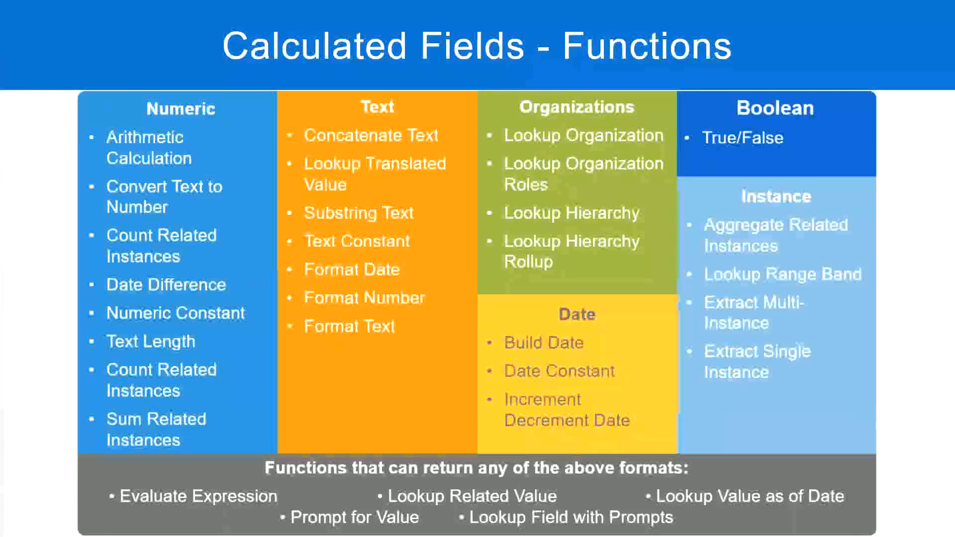
pyautogui.hotkey('alt', 'Tab')
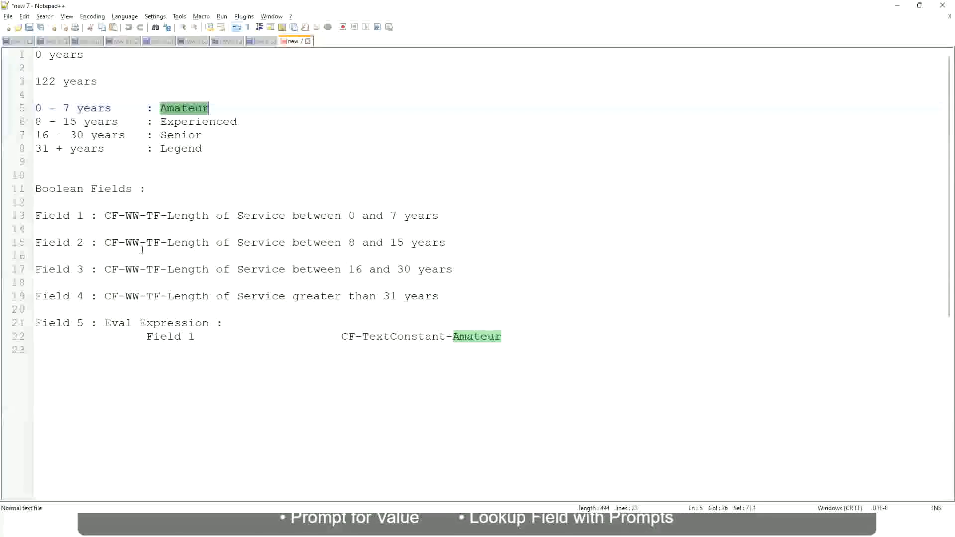
pyautogui.doubleClick(109, 215)
pyautogui.moveTo(165, 217); pyautogui.dragTo(440, 219)
pyautogui.hotkey('ctrl', 'c')
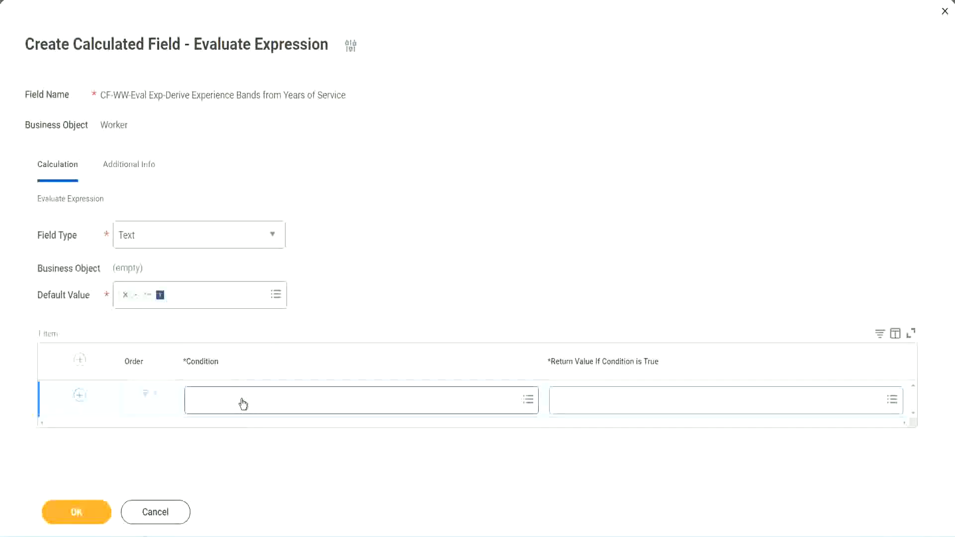
# Set the first row's condition to the copied field CF-WW-TF-Length of Service between 0 and 7 years
pyautogui.click(243, 404)
pyautogui.hotkey('ctrl', 'v')
pyautogui.press('Return')
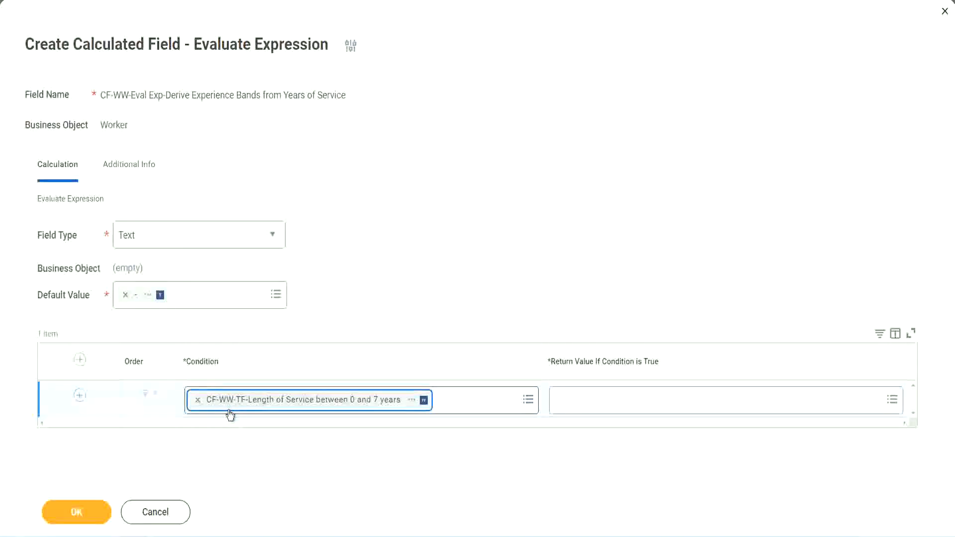
pyautogui.click(441, 278)
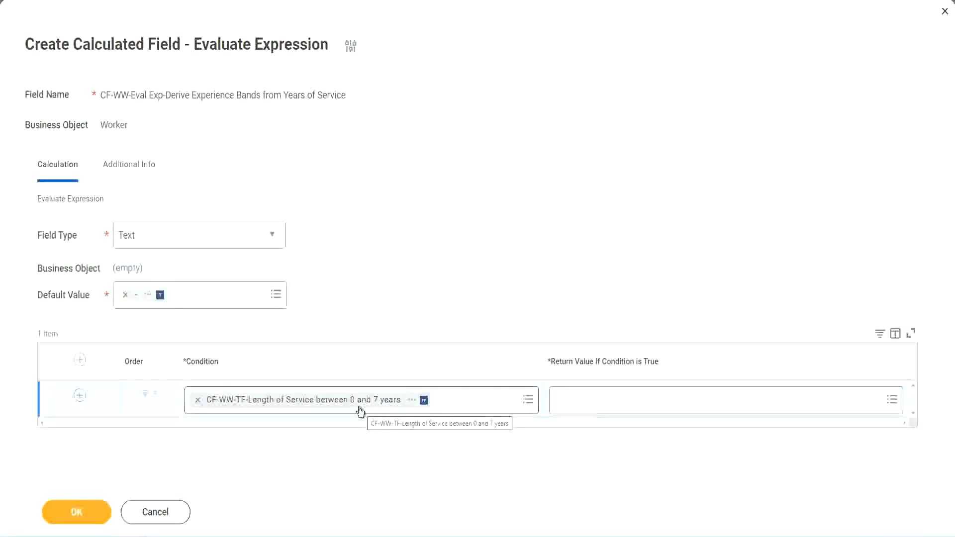
pyautogui.click(622, 408)
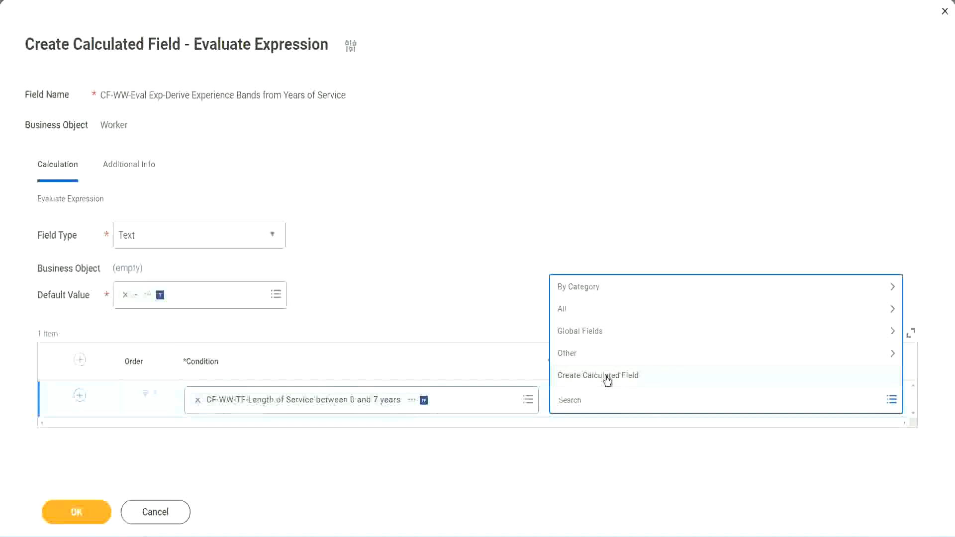
pyautogui.click(554, 247)
pyautogui.click(575, 402)
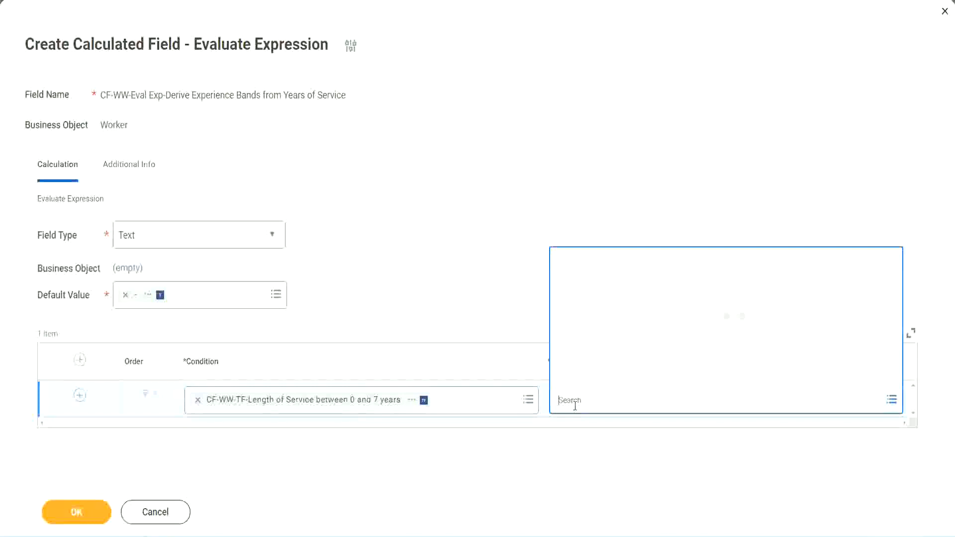
pyautogui.write('Amaterue')
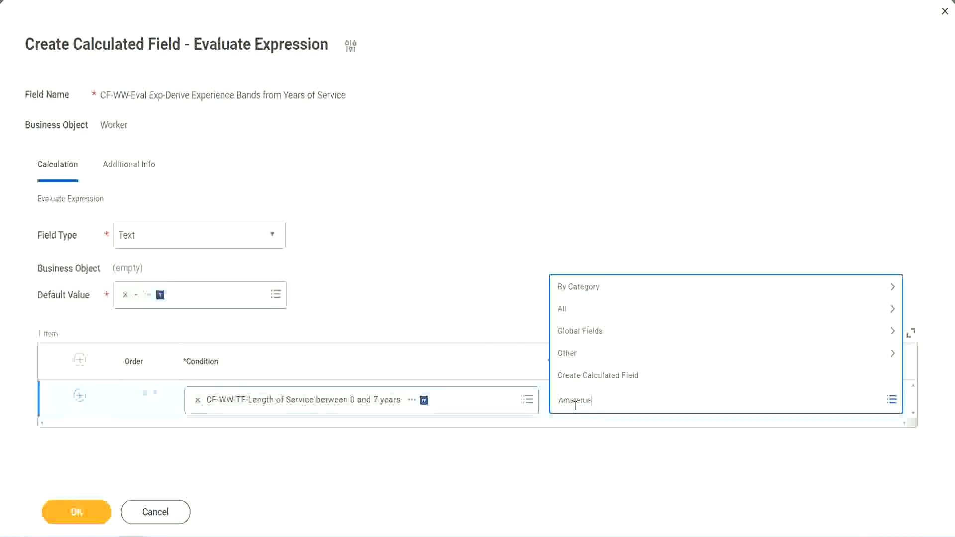
pyautogui.click(482, 288)
pyautogui.click(602, 411)
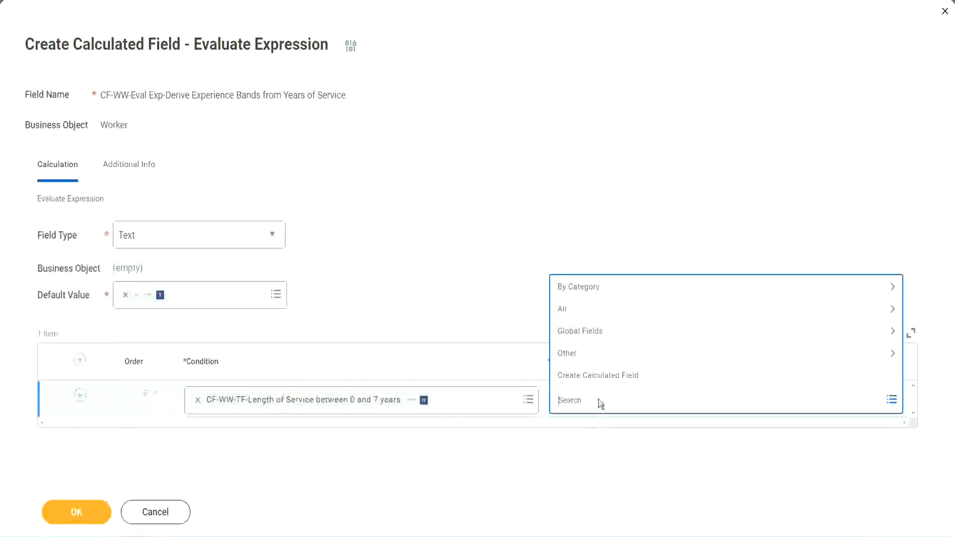
pyautogui.click(481, 289)
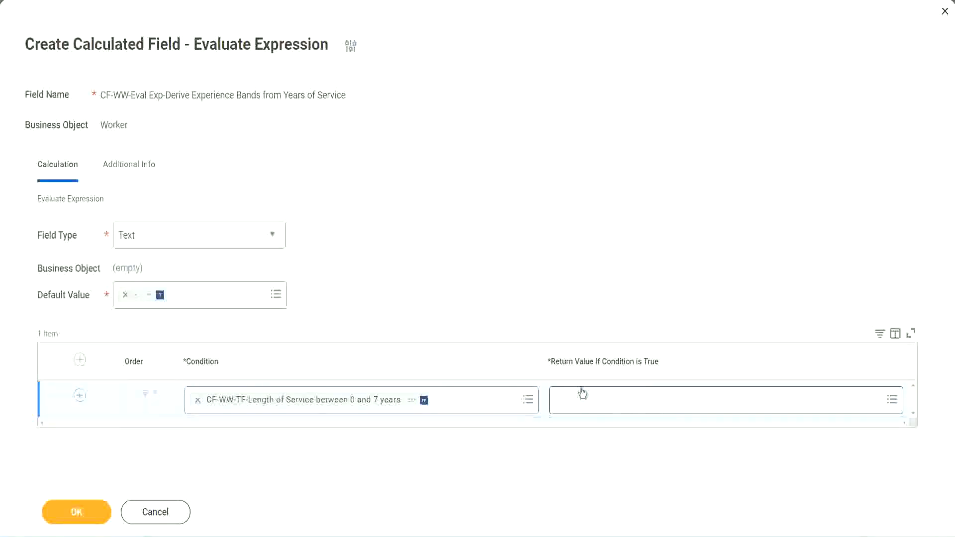
# Start a new calculated field for the first row's return value and name it CF-WW-TC-Amateur
pyautogui.click(618, 402)
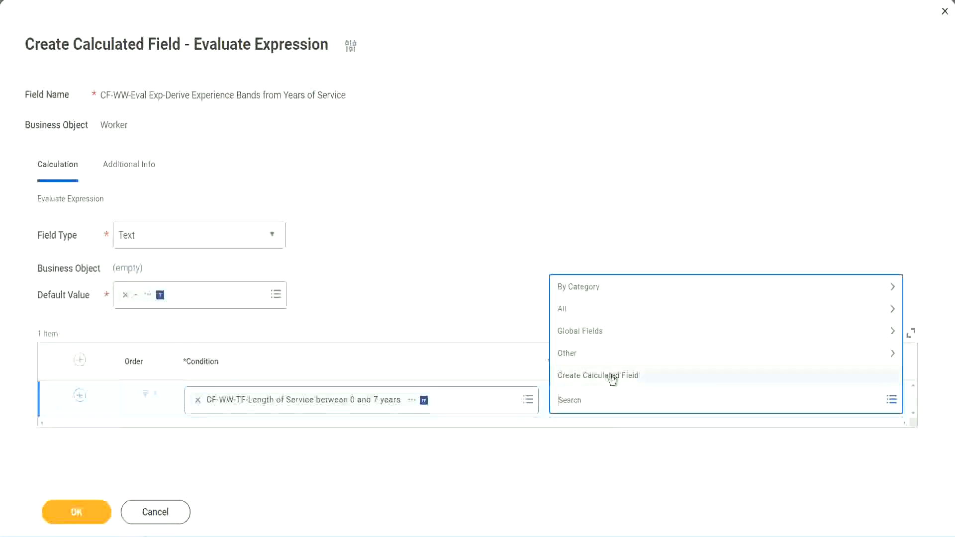
pyautogui.click(612, 378)
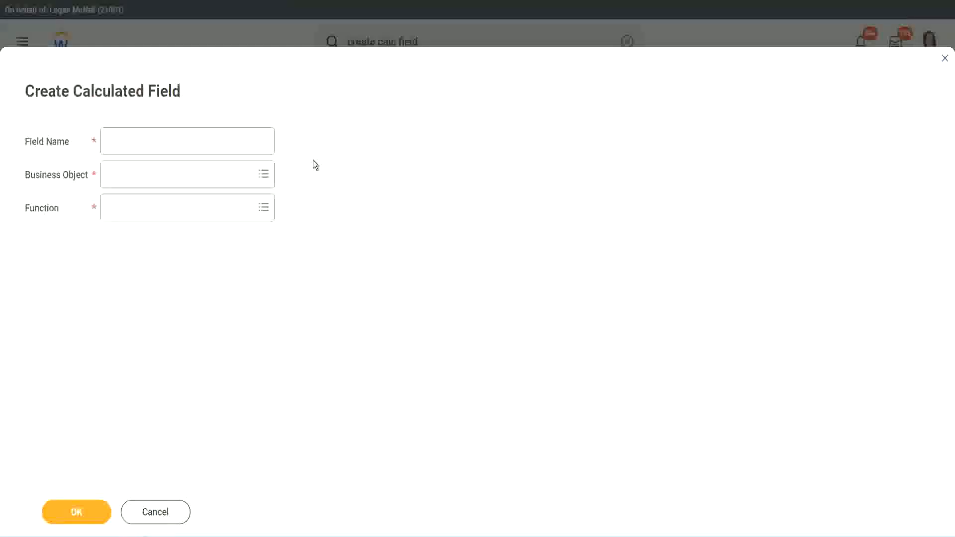
pyautogui.click(118, 143)
pyautogui.write('CF')
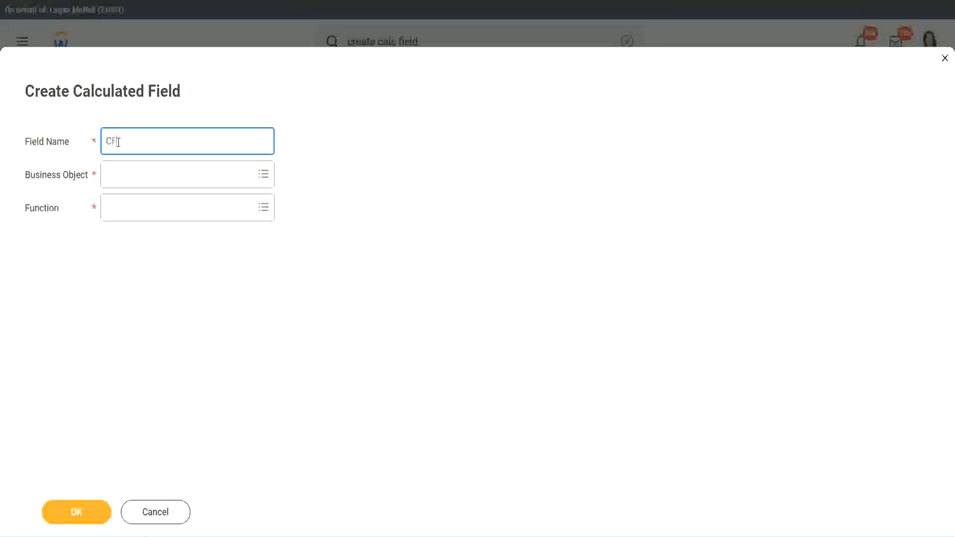
pyautogui.write('_TC')
pyautogui.write('-Am')
pyautogui.write('ateur')
pyautogui.click(119, 141)
pyautogui.write('WW')
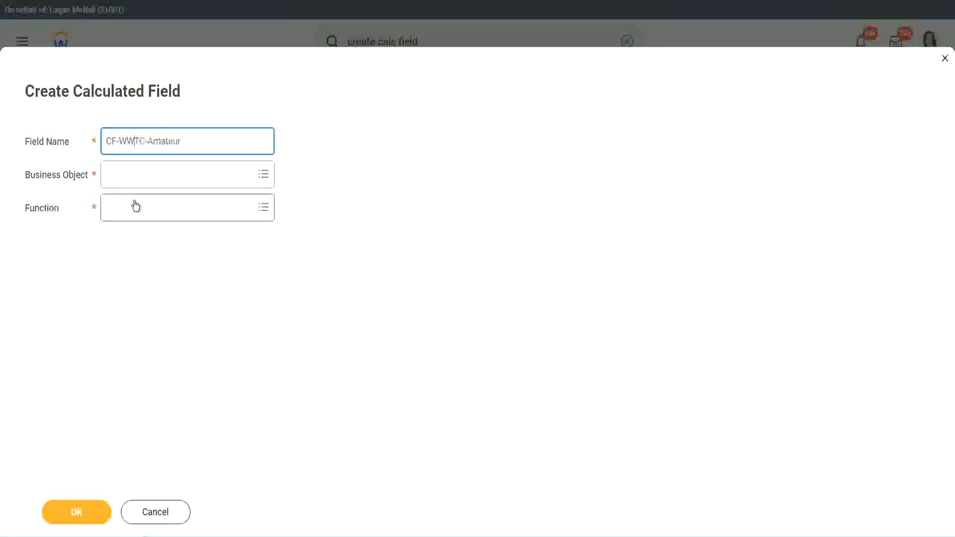
pyautogui.write('-')
pyautogui.click(135, 175)
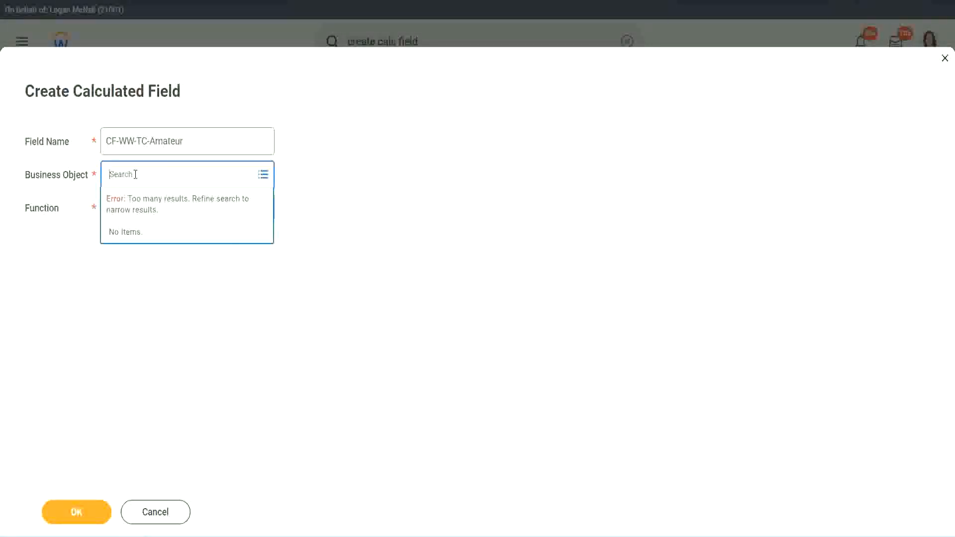
pyautogui.write('worker')
pyautogui.press('BackSpace')
pyautogui.press('BackSpace')
pyautogui.press('BackSpace')
pyautogui.press('BackSpace')
pyautogui.press('BackSpace')
pyautogui.press('BackSpace')
# Set the new calculated field's business object to Global
pyautogui.write('global')
pyautogui.press('Return')
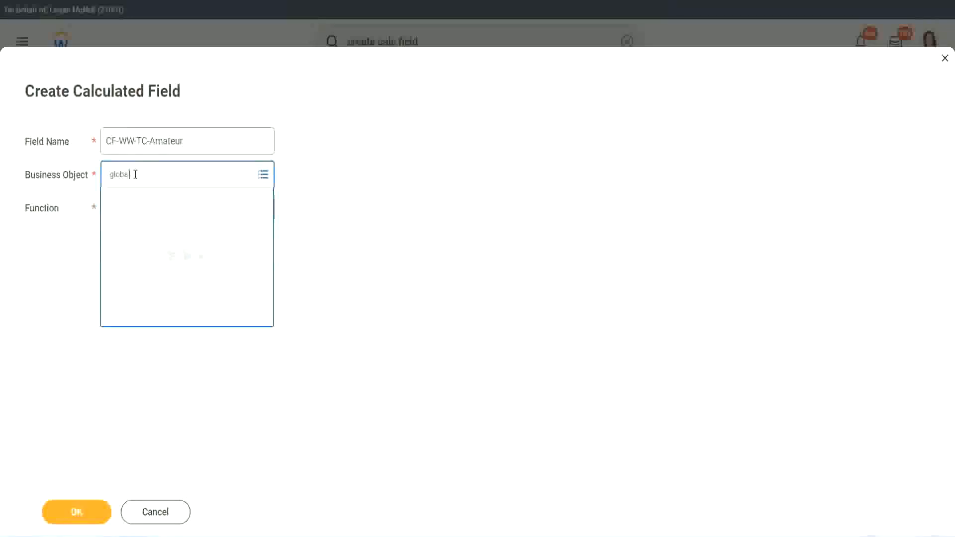
pyautogui.click(149, 235)
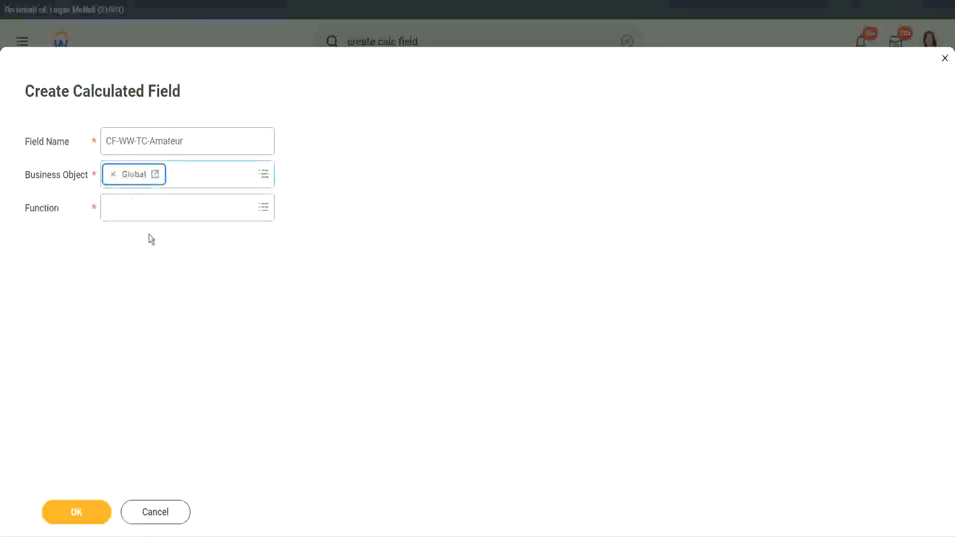
pyautogui.tripleClick(219, 143)
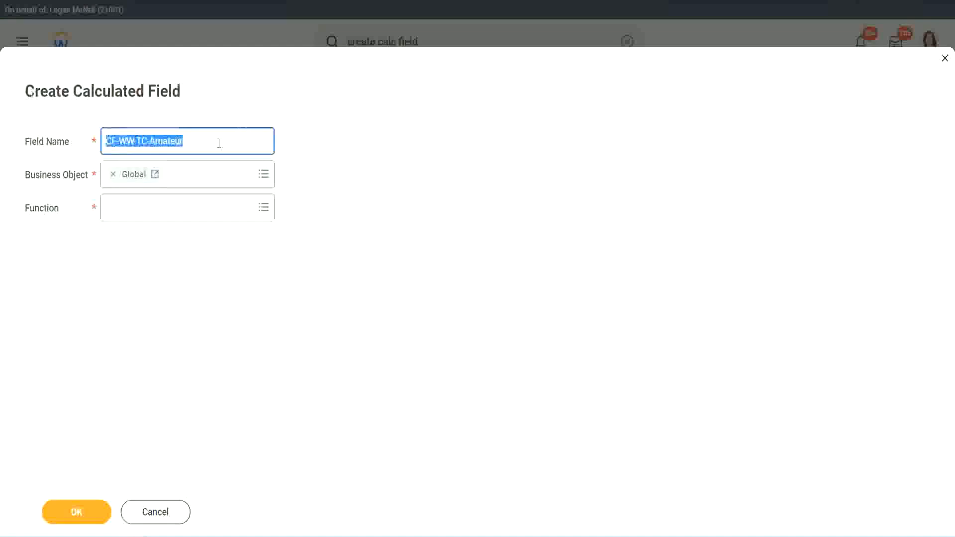
pyautogui.click(209, 144)
pyautogui.doubleClick(187, 141)
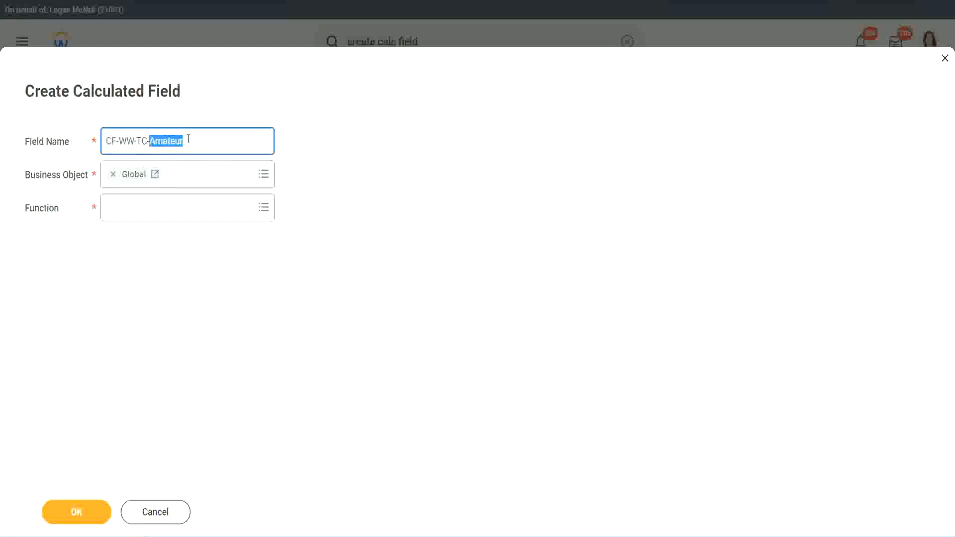
pyautogui.click(198, 140)
pyautogui.doubleClick(179, 142)
# Choose Text Constant as the calculated field's function and confirm the basic definition
pyautogui.click(134, 206)
pyautogui.write('text const')
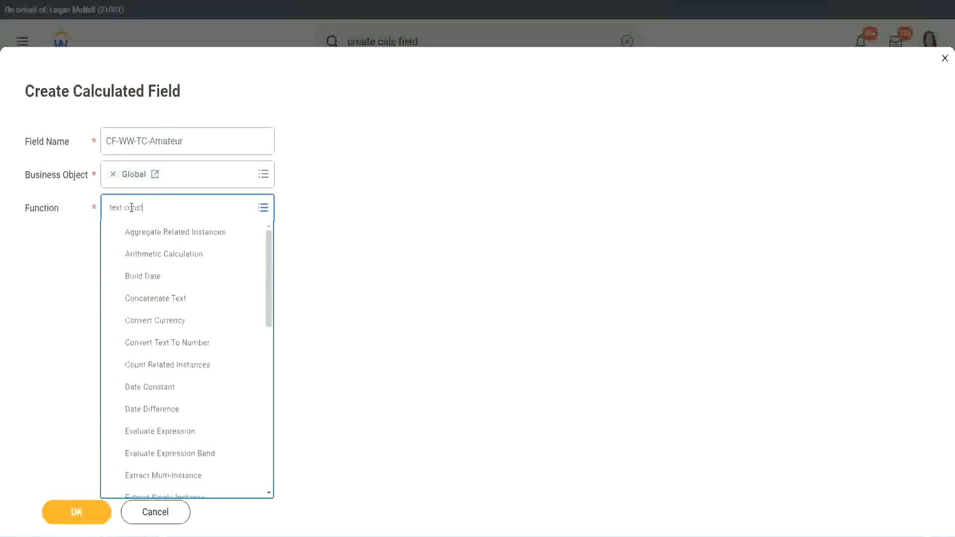
pyautogui.press('Return')
pyautogui.click(79, 520)
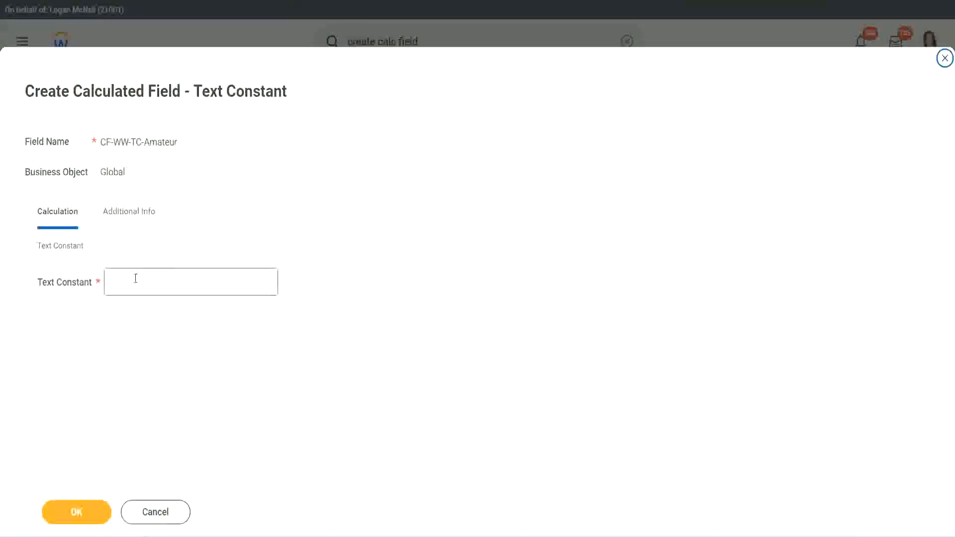
# Set the text constant's value to Amateur and save the calculated field
pyautogui.click(154, 279)
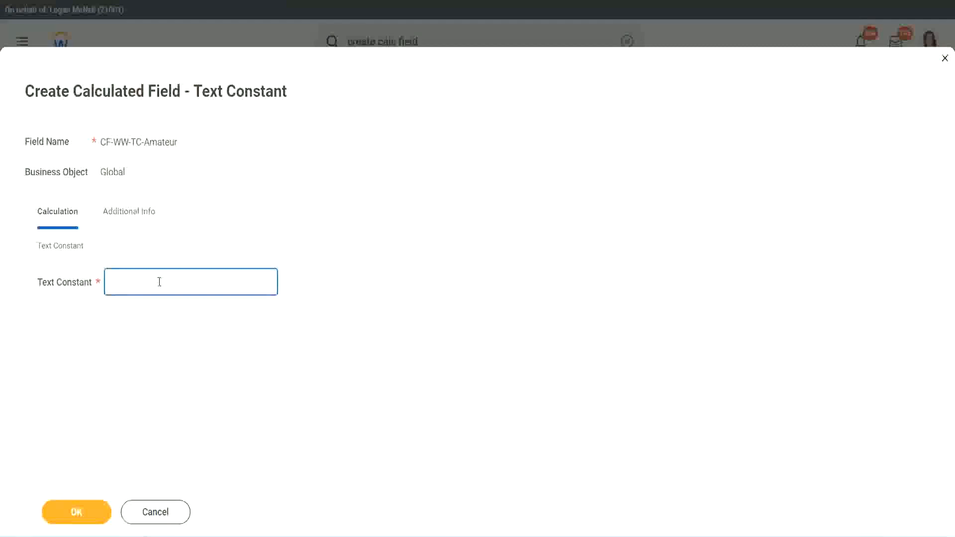
pyautogui.write('Amateur')
pyautogui.click(74, 514)
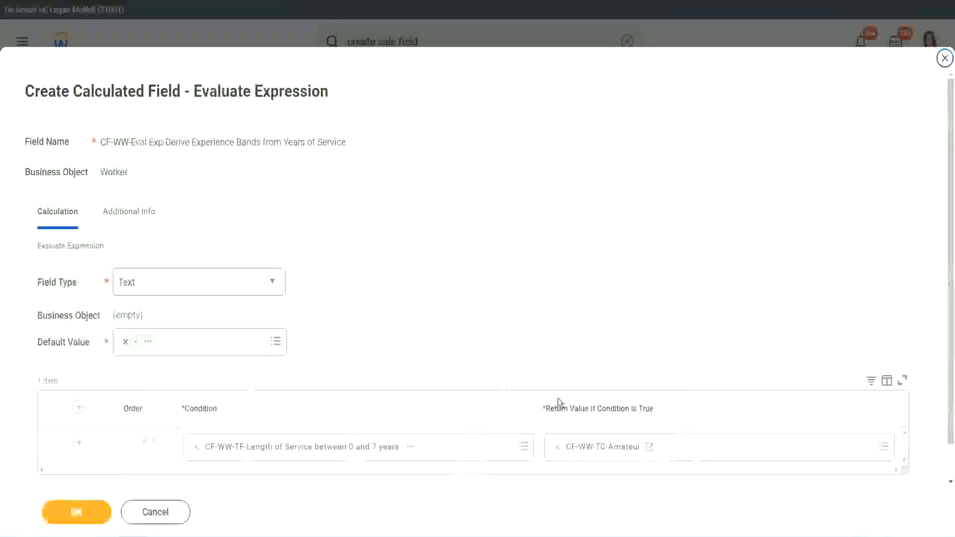
pyautogui.rightClick(593, 449)
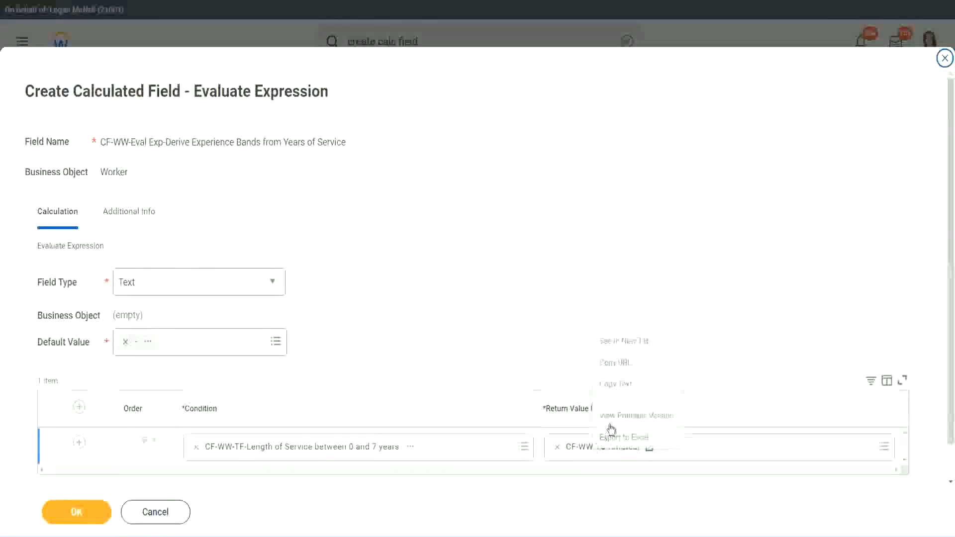
pyautogui.click(551, 407)
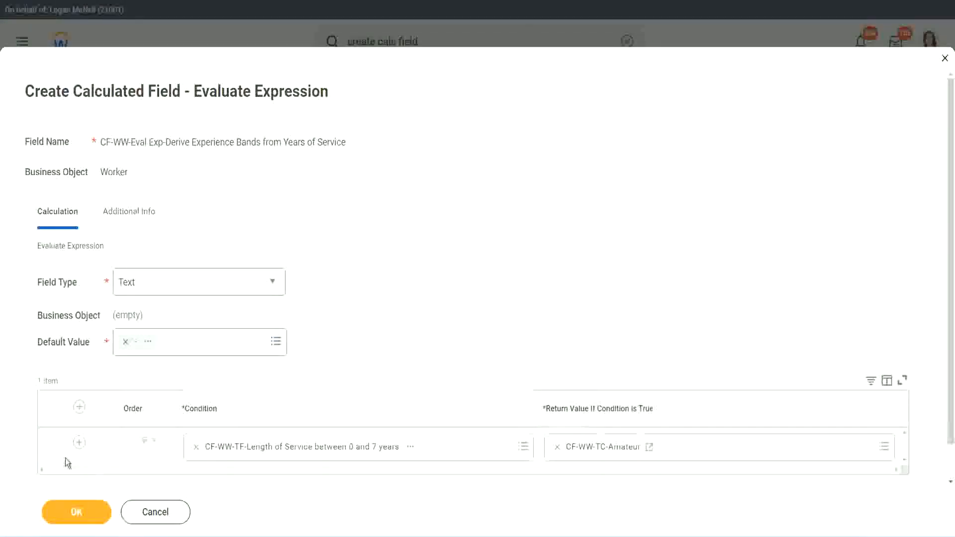
# Add three empty rows below the first condition in the Evaluate Expression table
pyautogui.click(79, 442)
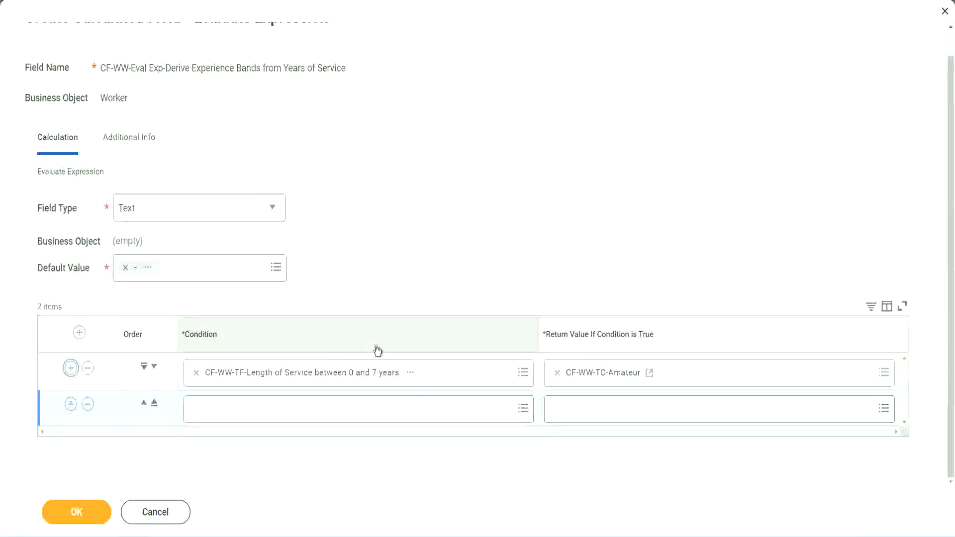
pyautogui.click(71, 407)
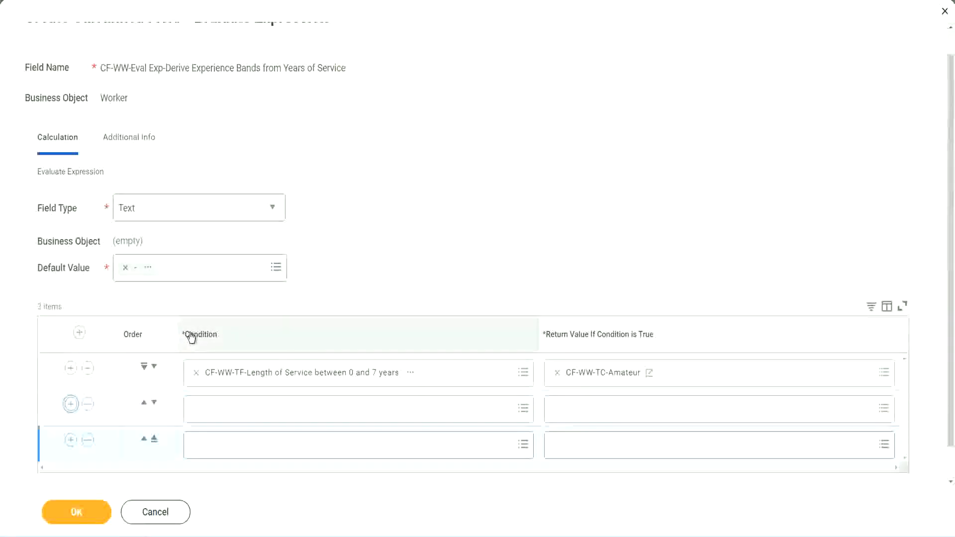
pyautogui.scroll(-2, 190, 337)
pyautogui.click(71, 408)
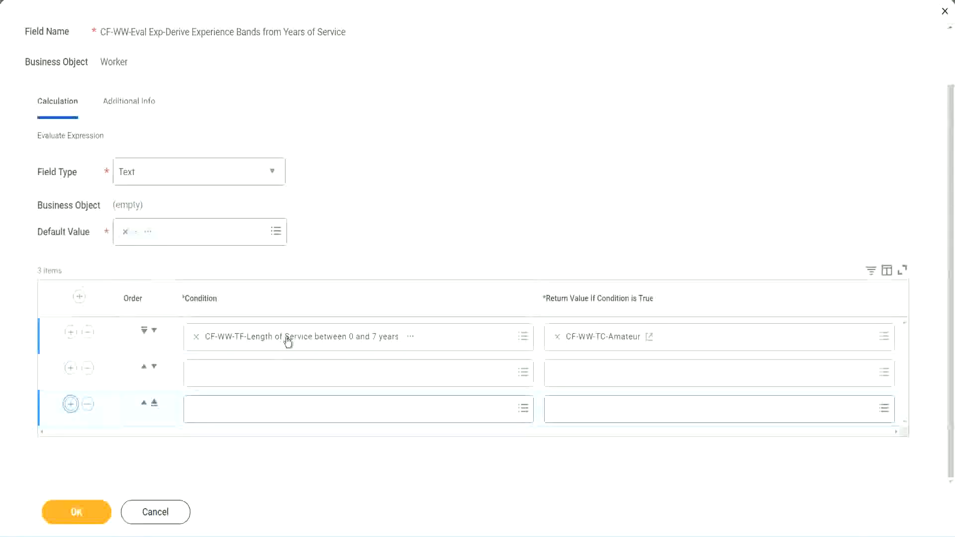
# Set the second row's condition to CF-WW-TF-Length of Service between 8 and 15 years
pyautogui.click(234, 374)
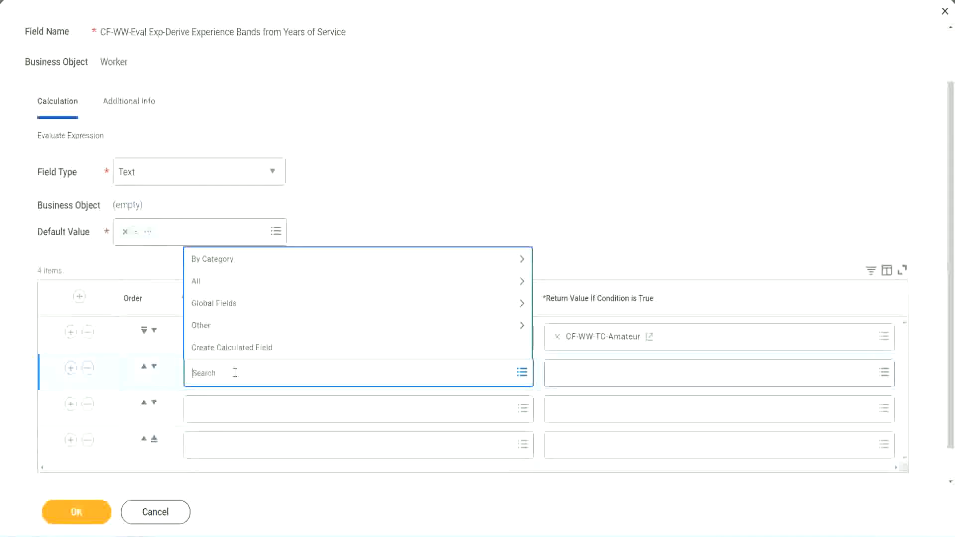
pyautogui.write('cf-ww')
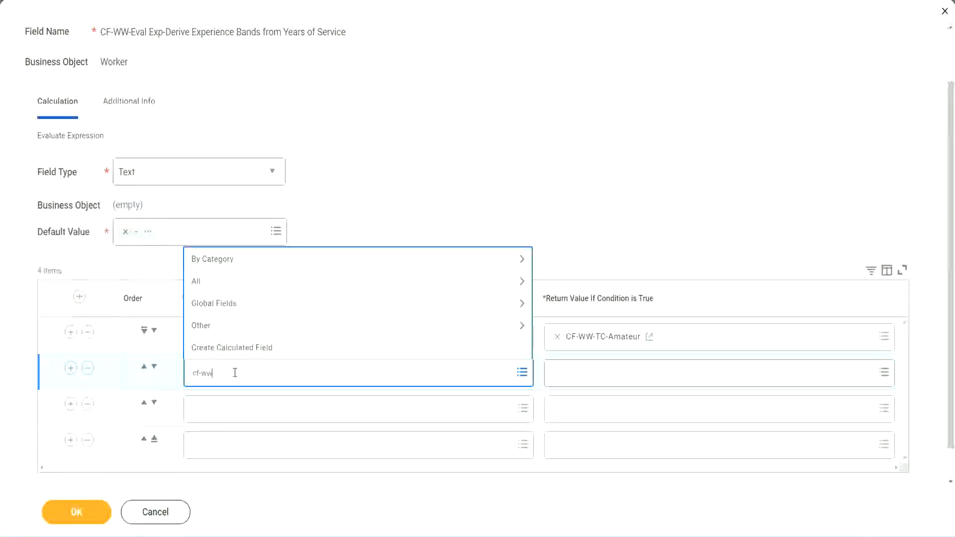
pyautogui.write('-tt')
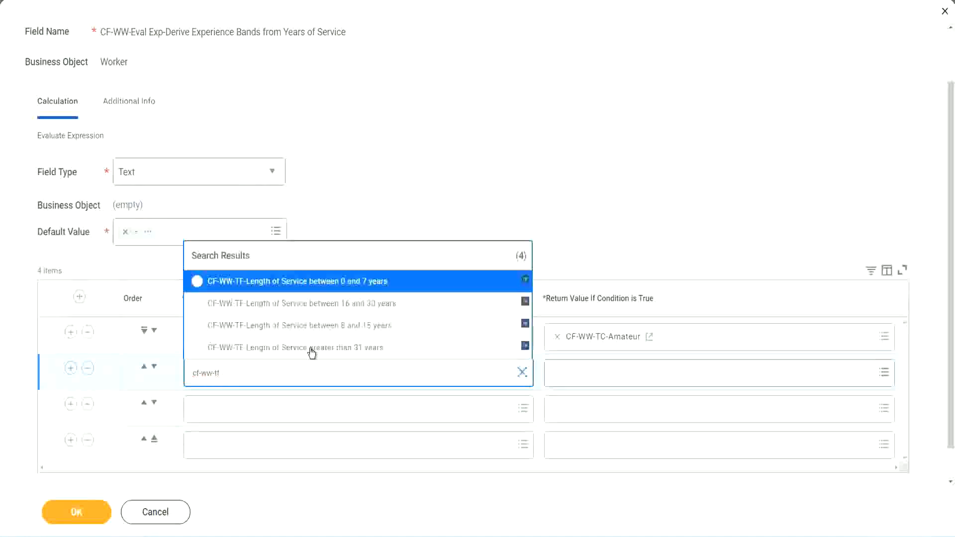
pyautogui.click(366, 326)
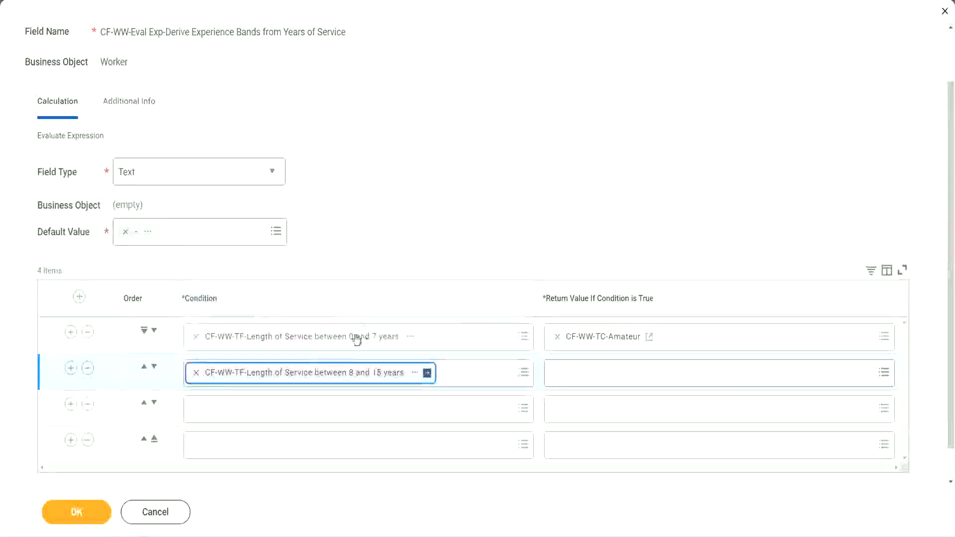
# Set the third row's condition to CF-WW-TF-Length of Service between 16 and 30 years
pyautogui.click(241, 411)
pyautogui.write('cf')
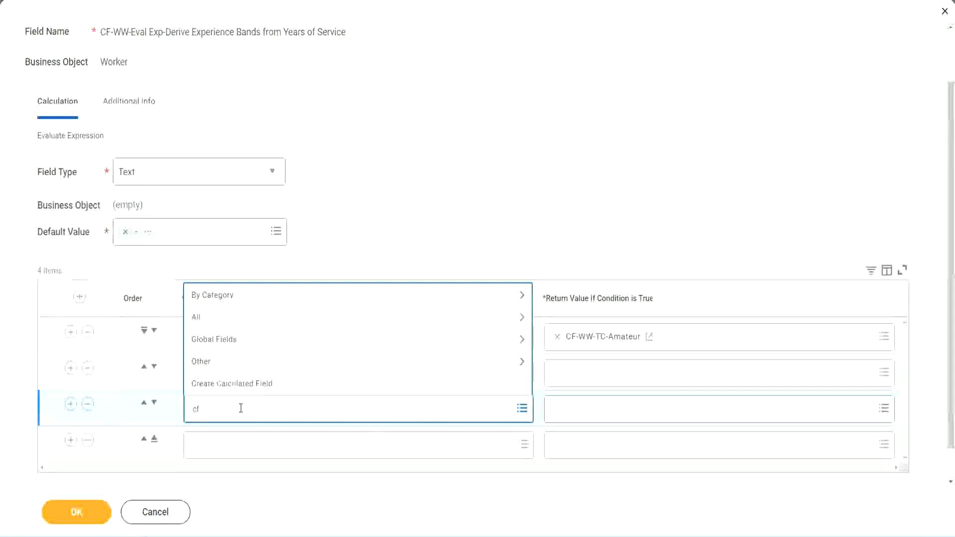
pyautogui.write('-ww-tf')
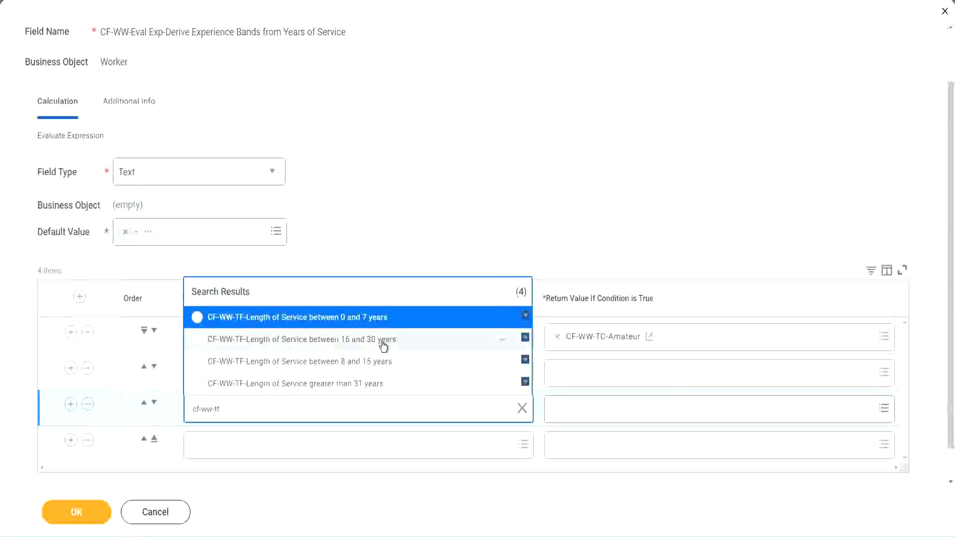
pyautogui.click(383, 343)
# Set the fourth row's condition to CF-WW-TF-Length of Service greater than 31 years
pyautogui.click(225, 447)
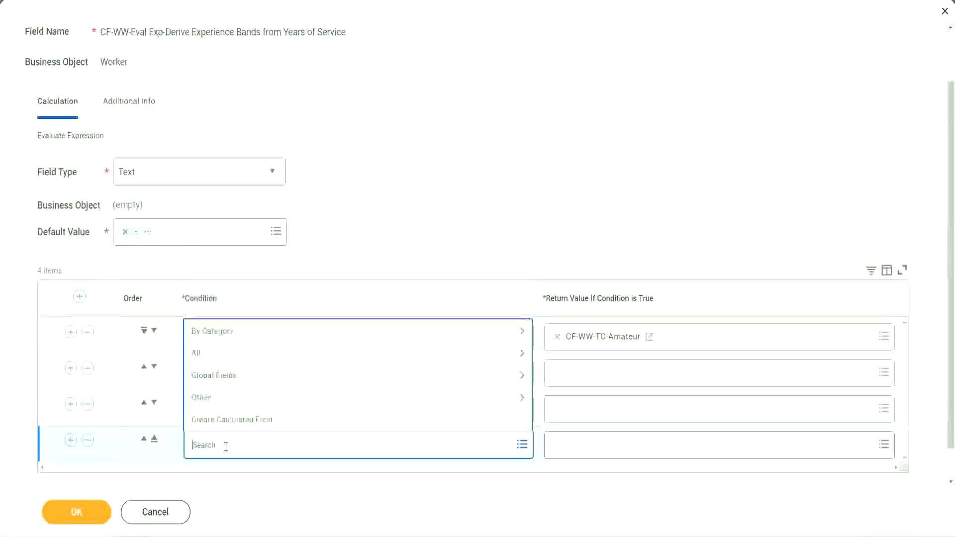
pyautogui.write('cf-ww')
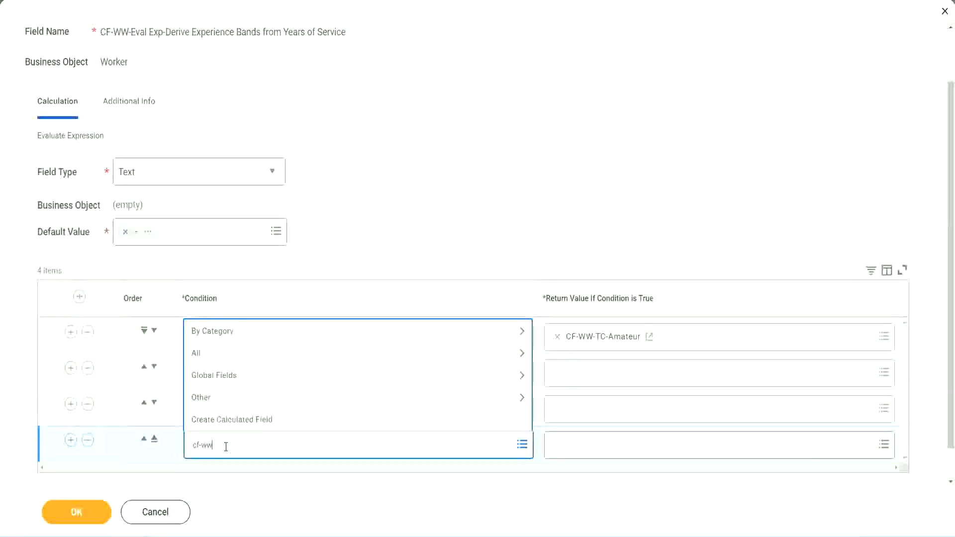
pyautogui.write(' tf 31')
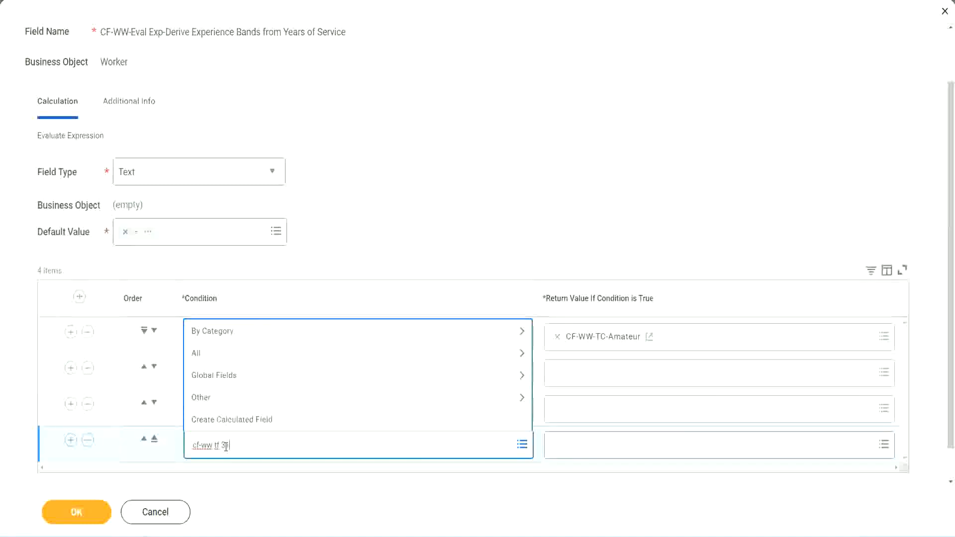
pyautogui.press('Return')
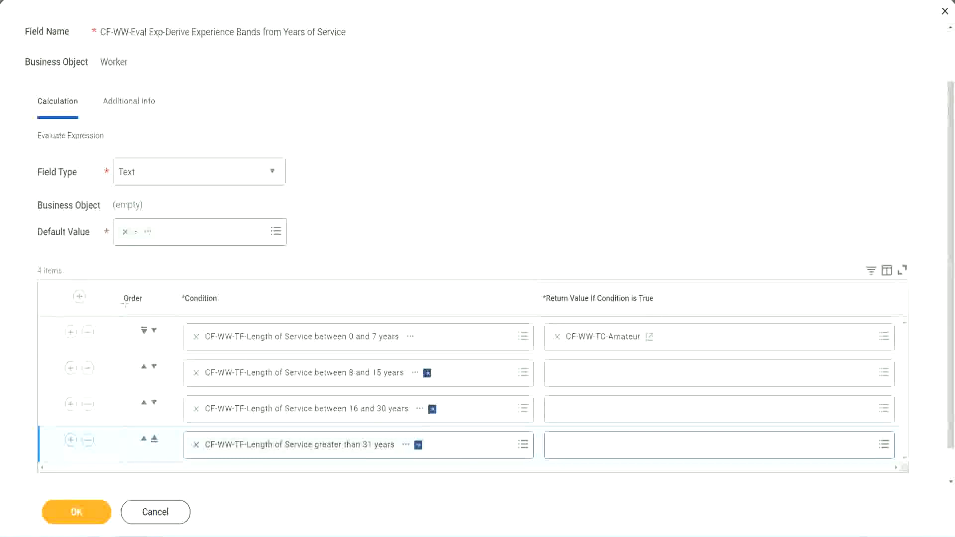
# Try out the row order by moving the 8 to 15 years condition above and below the 0 to 7 years condition
pyautogui.moveTo(102, 297); pyautogui.dragTo(106, 392)
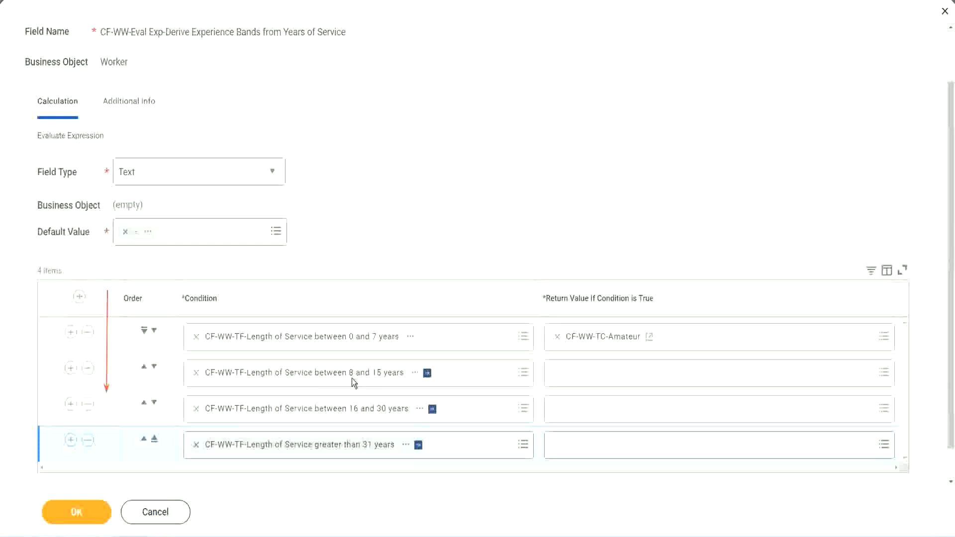
pyautogui.click(144, 368)
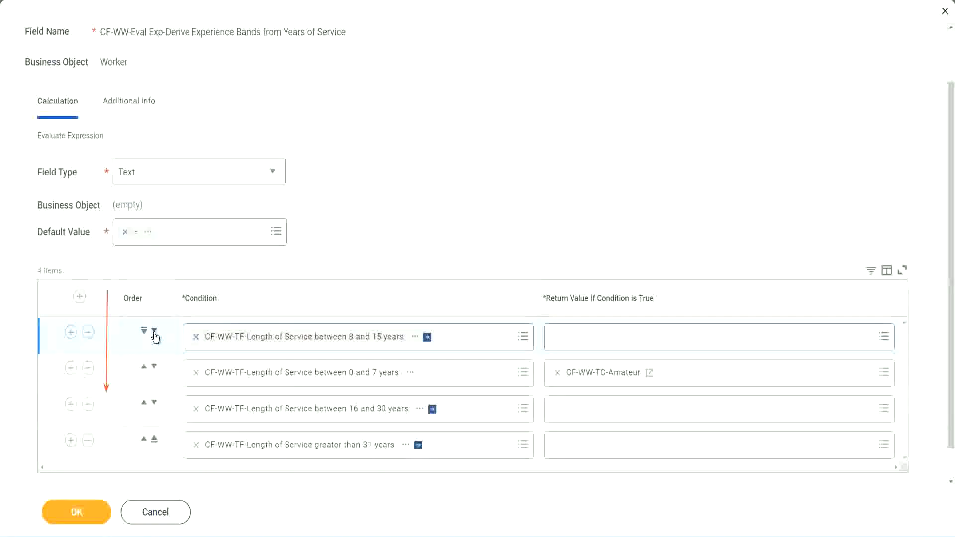
pyautogui.click(155, 337)
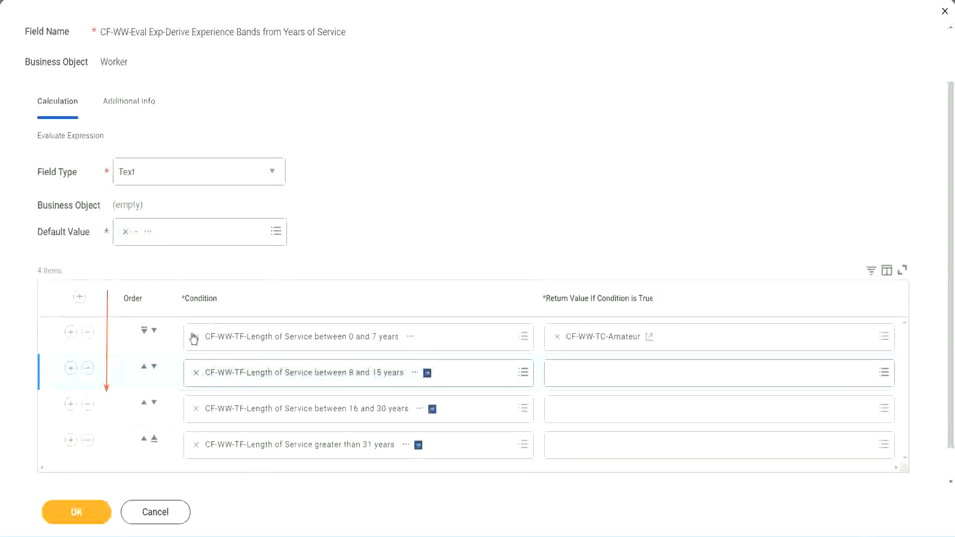
pyautogui.click(144, 369)
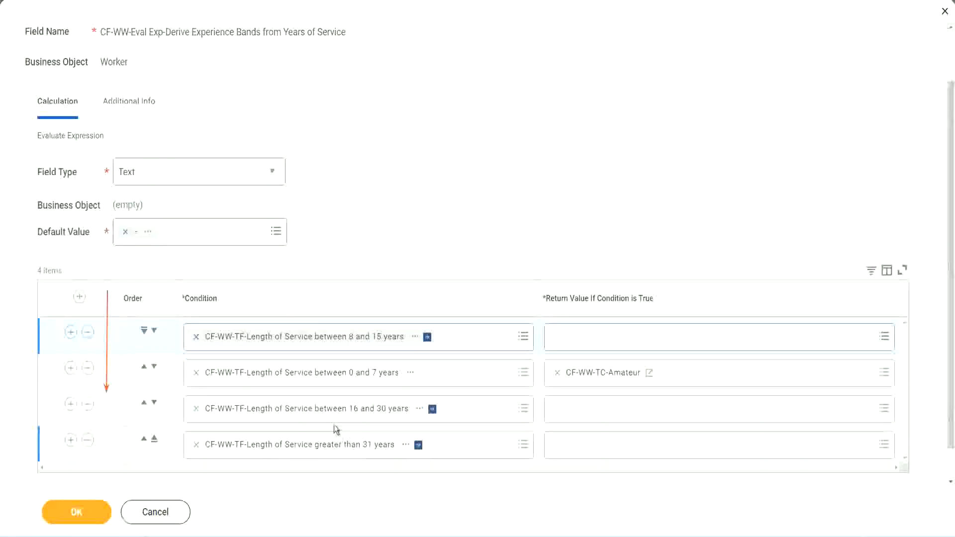
# Copy the CF-WW-TC-Amateur field name and move the 8 to 15 years row back below the 0 to 7 years row
pyautogui.rightClick(605, 380)
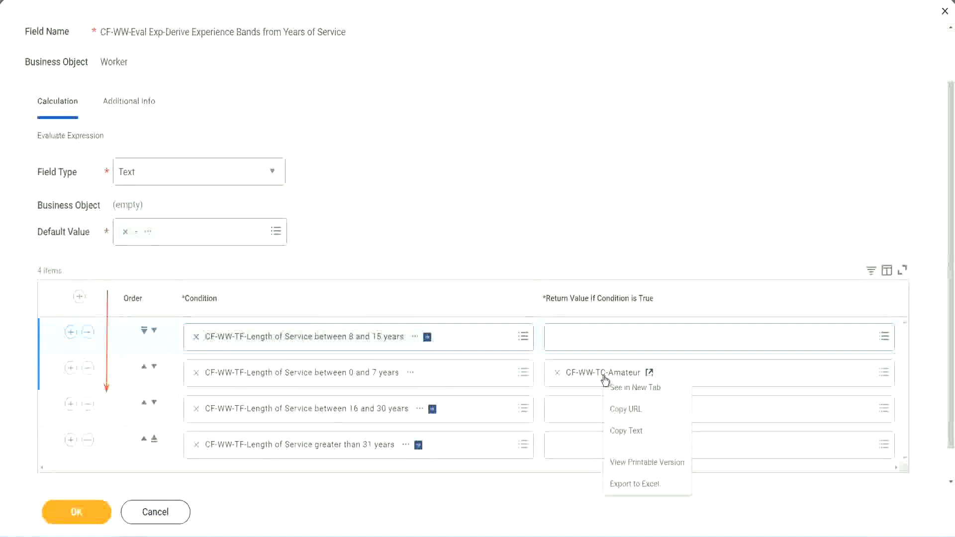
pyautogui.click(628, 430)
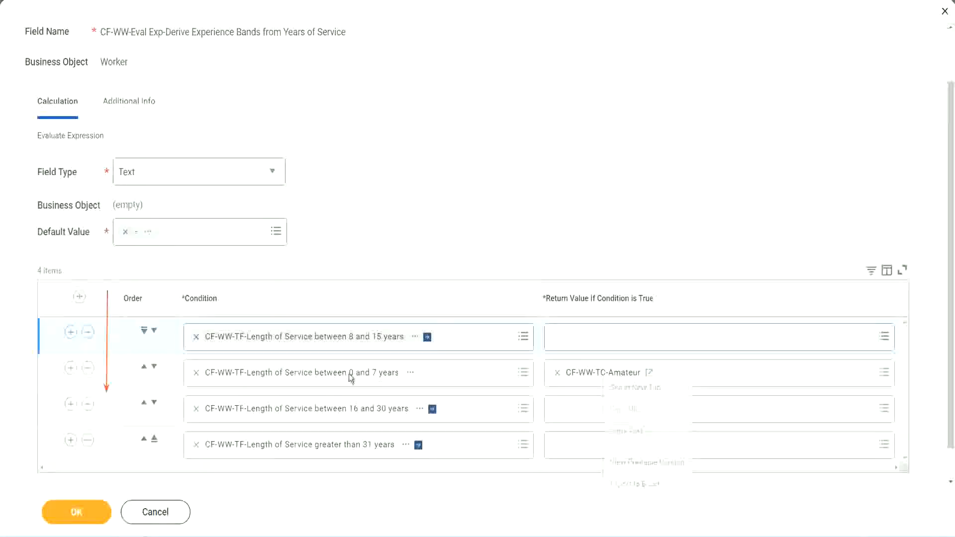
pyautogui.click(154, 330)
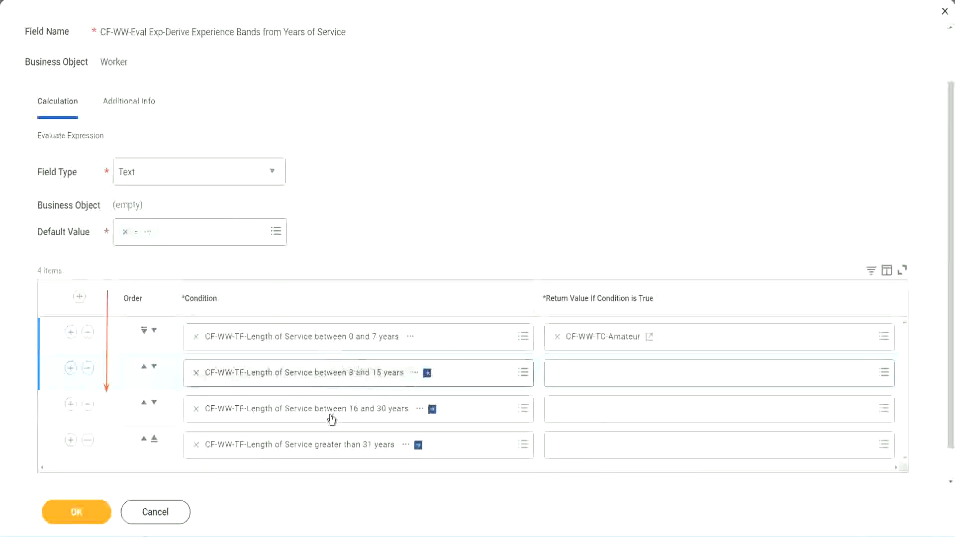
# Create a calculated field for the second row's return value named CF-WW-TC-Experienced, with business object Global and function Text Constant
pyautogui.click(559, 373)
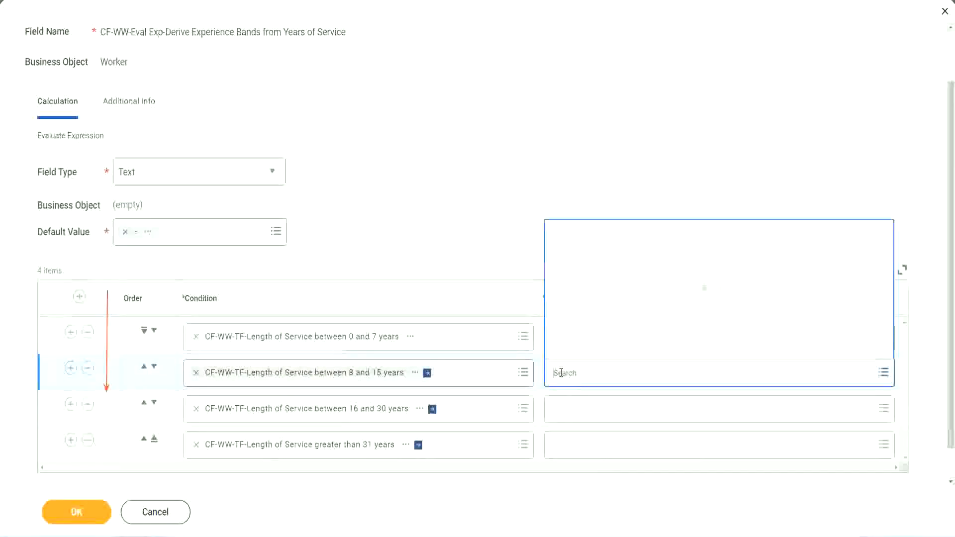
pyautogui.click(592, 350)
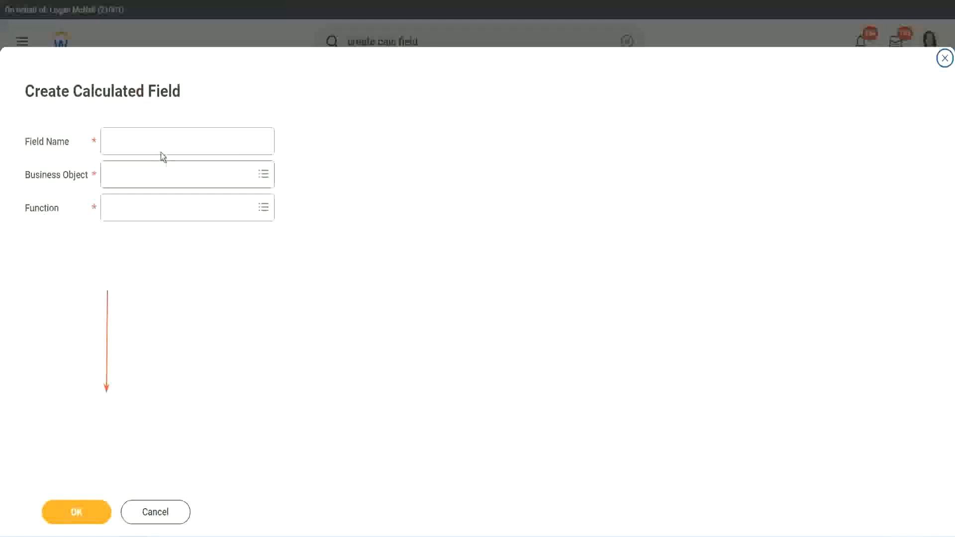
pyautogui.click(152, 140)
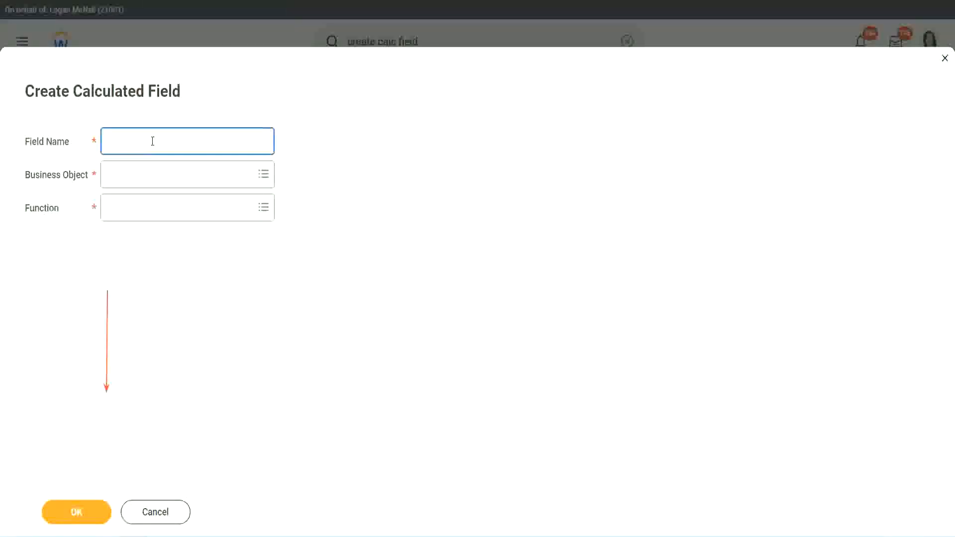
pyautogui.write('CF-WW-TC-Amateur')
pyautogui.moveTo(149, 141); pyautogui.dragTo(185, 142)
pyautogui.write('Exper')
pyautogui.write('ienced')
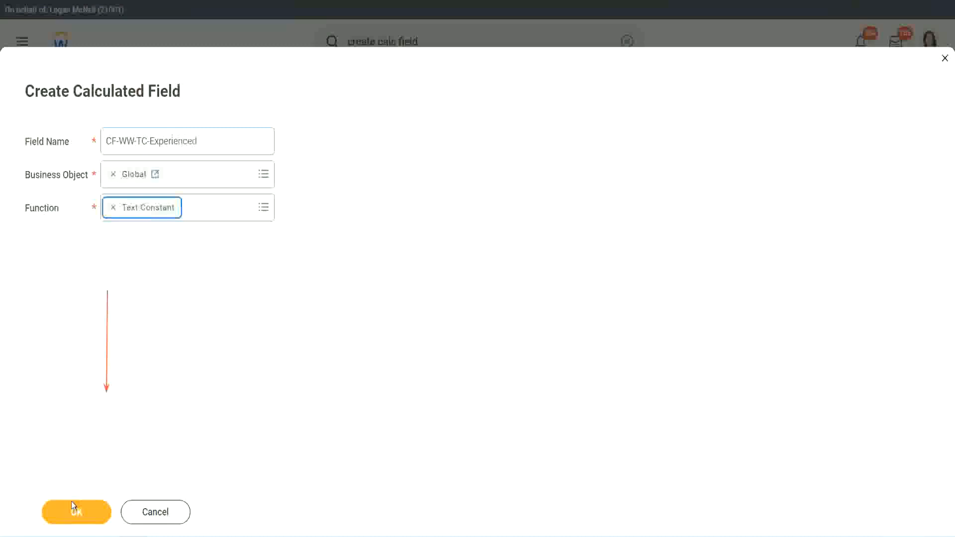
pyautogui.click(74, 510)
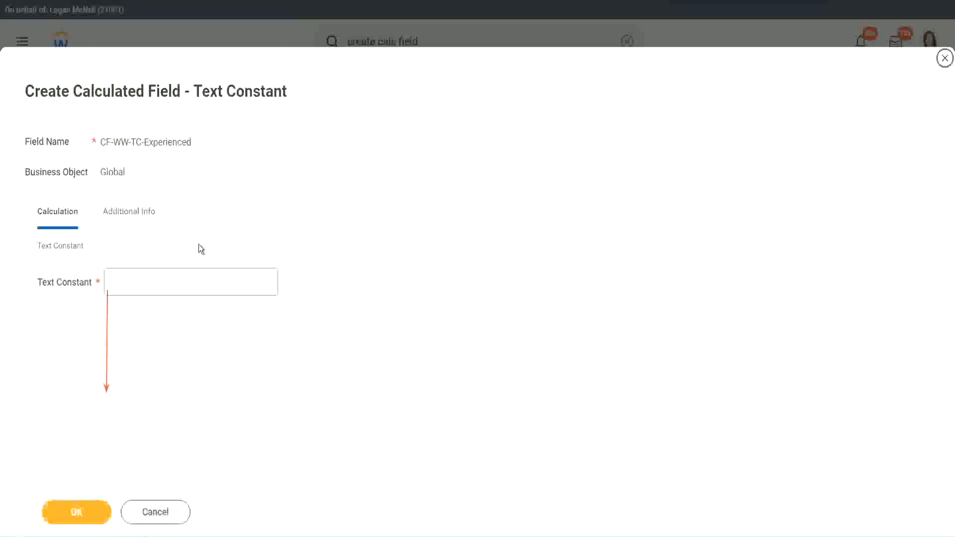
# Set the text constant's value to Experienced and save the calculated field
pyautogui.click(148, 281)
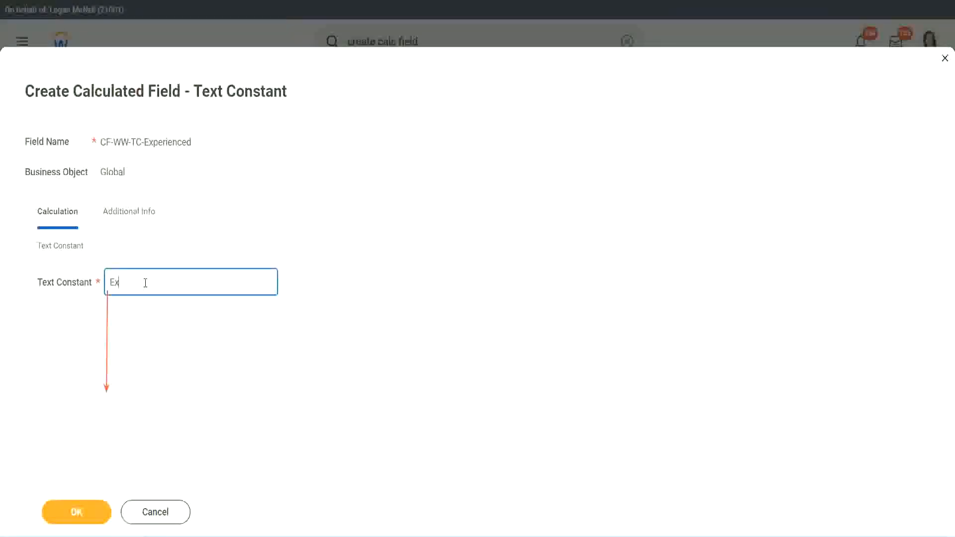
pyautogui.write('Experienced')
pyautogui.click(79, 511)
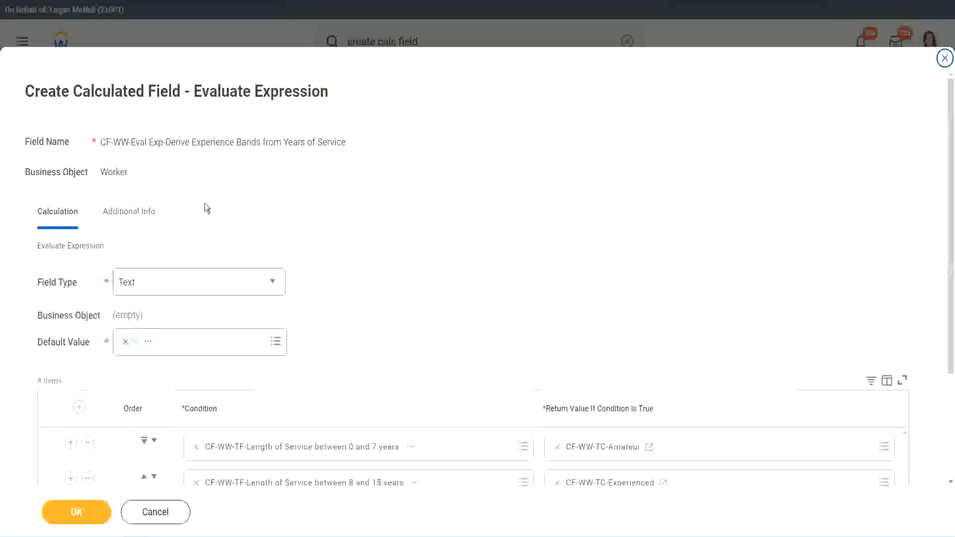
# Start a calculated field for the third row's return value, with CF-WW-TC-Amateur as the name and Global as the business object
pyautogui.scroll(-3, 441, 259)
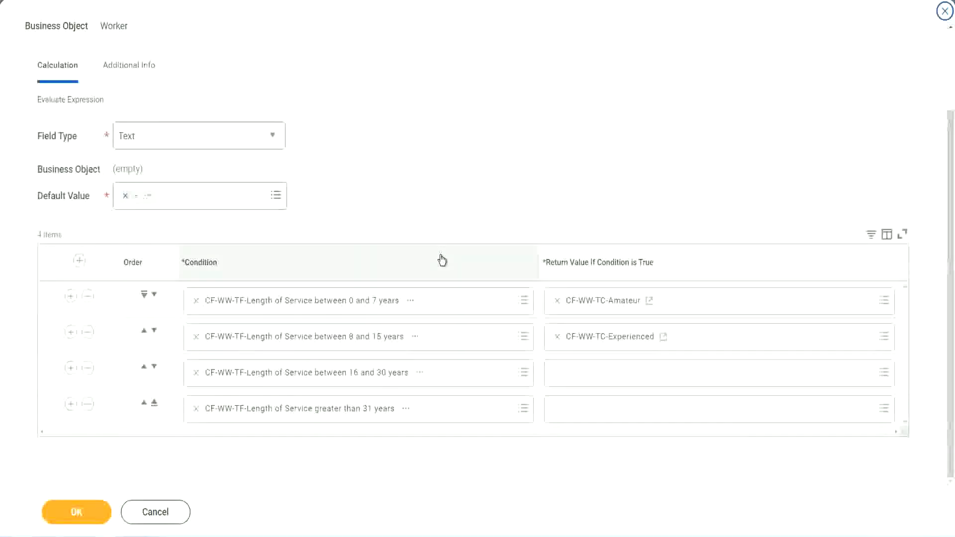
pyautogui.click(596, 378)
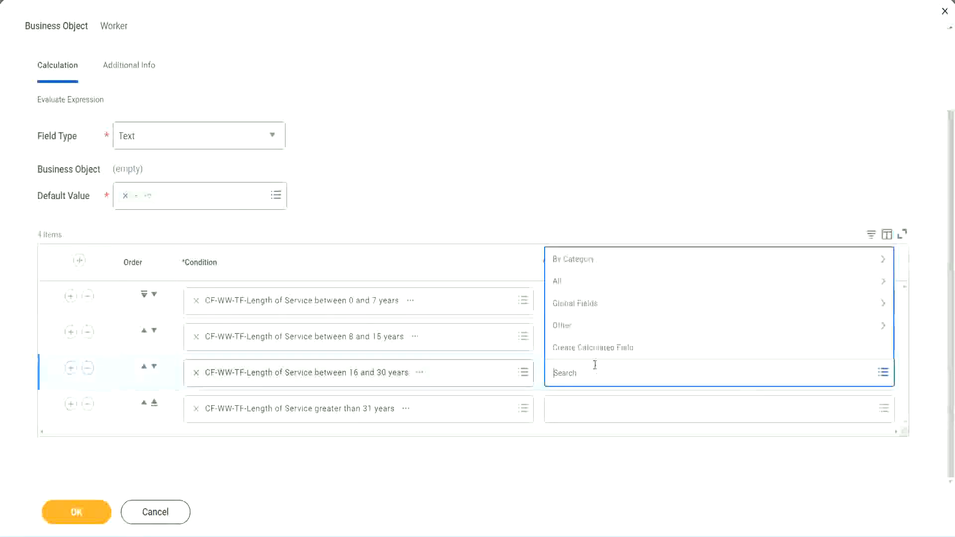
pyautogui.click(598, 346)
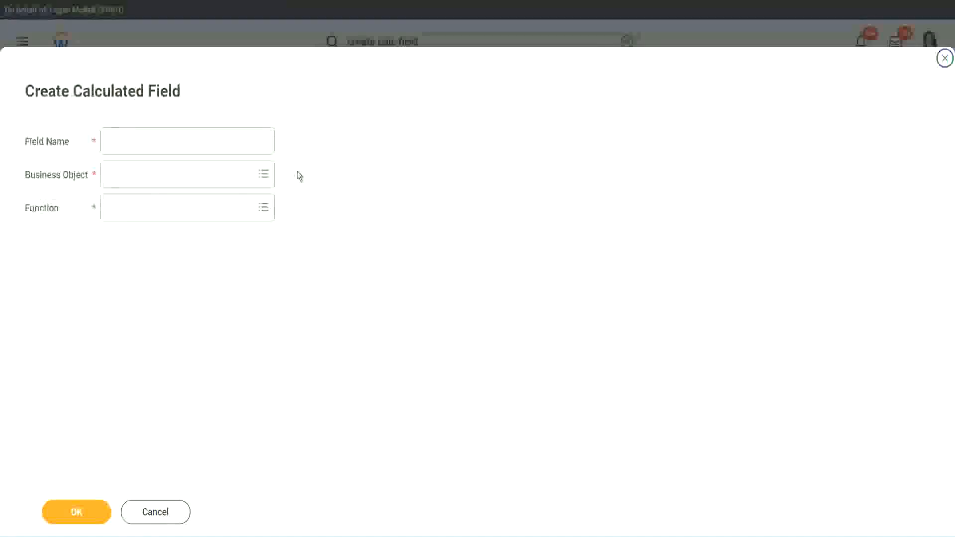
pyautogui.click(202, 141)
pyautogui.write('CF-WW-TC-Amateur')
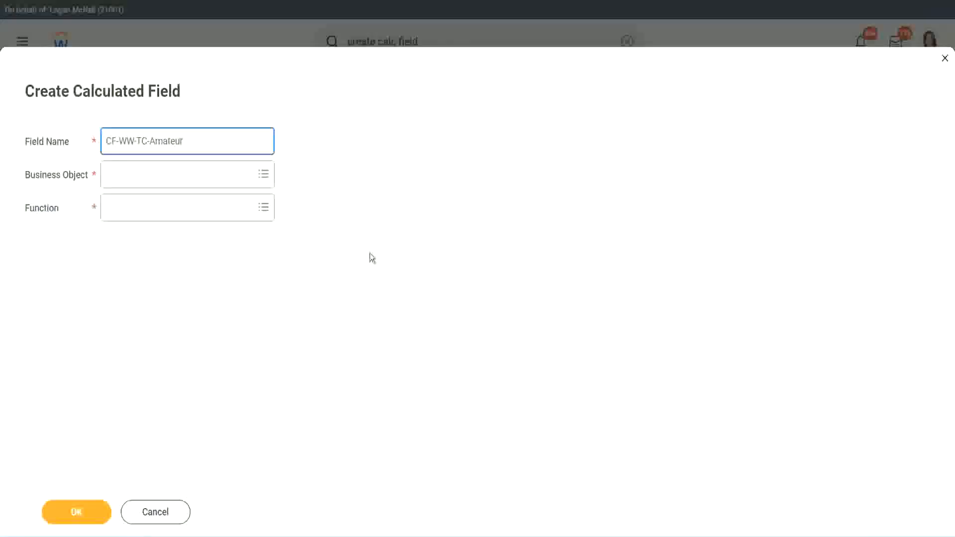
pyautogui.click(110, 175)
pyautogui.write('globa')
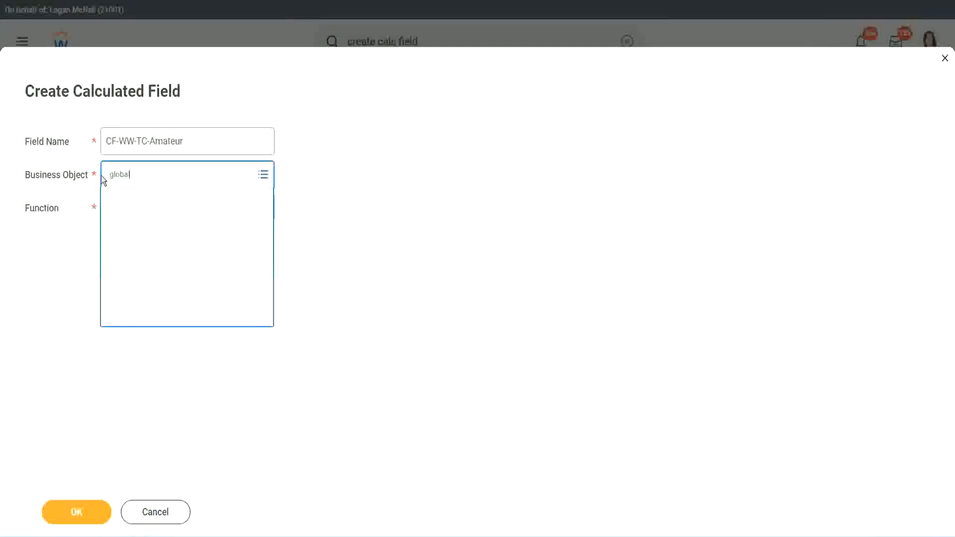
pyautogui.write('l')
pyautogui.press('Return')
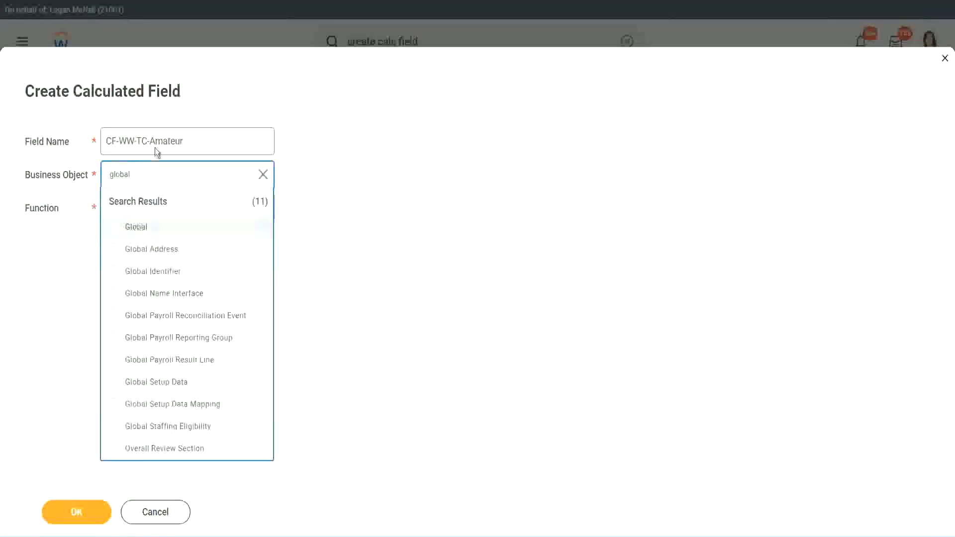
# Change the field name to CF-WW-TC-Senior, choose Text Constant as the function and confirm the basic definition
pyautogui.click(156, 149)
pyautogui.doubleClick(171, 141)
pyautogui.write('S')
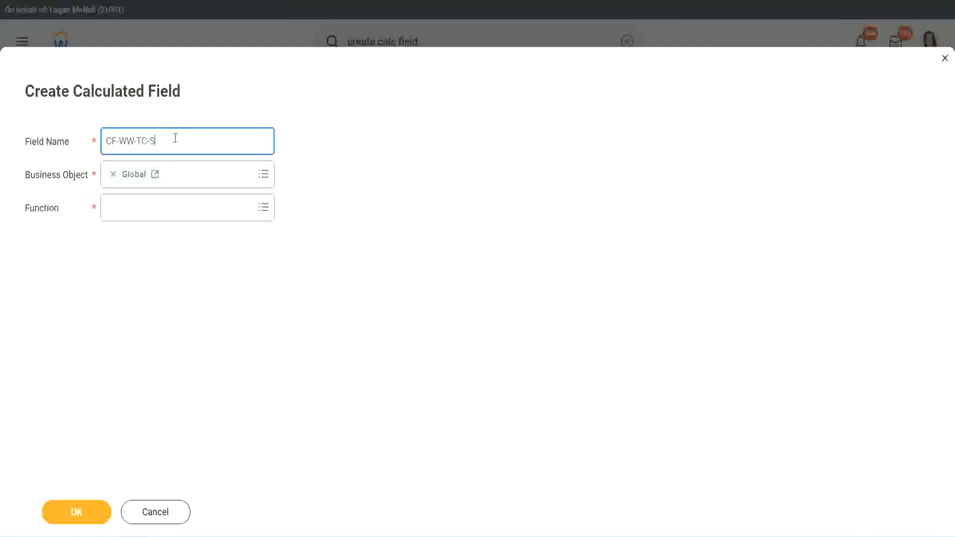
pyautogui.write('enior')
pyautogui.click(151, 217)
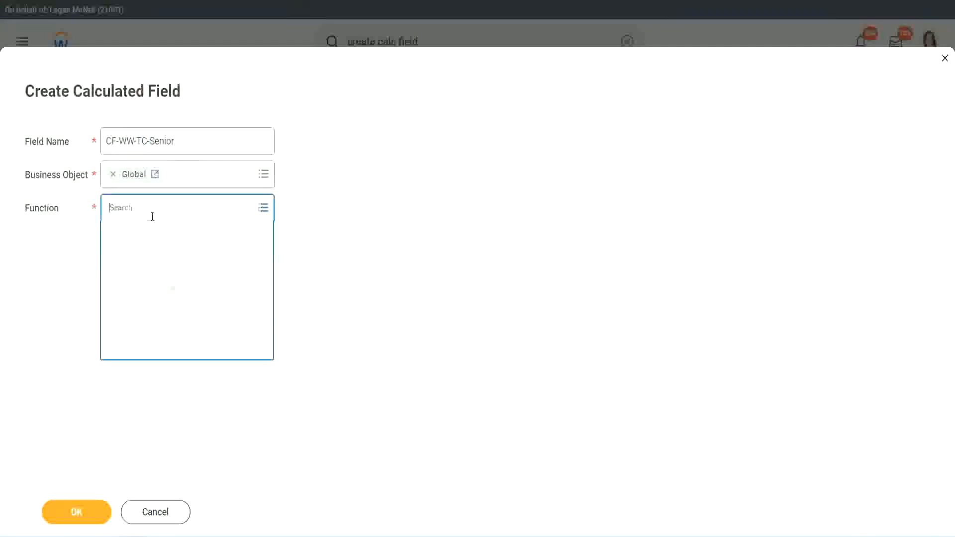
pyautogui.write('tc')
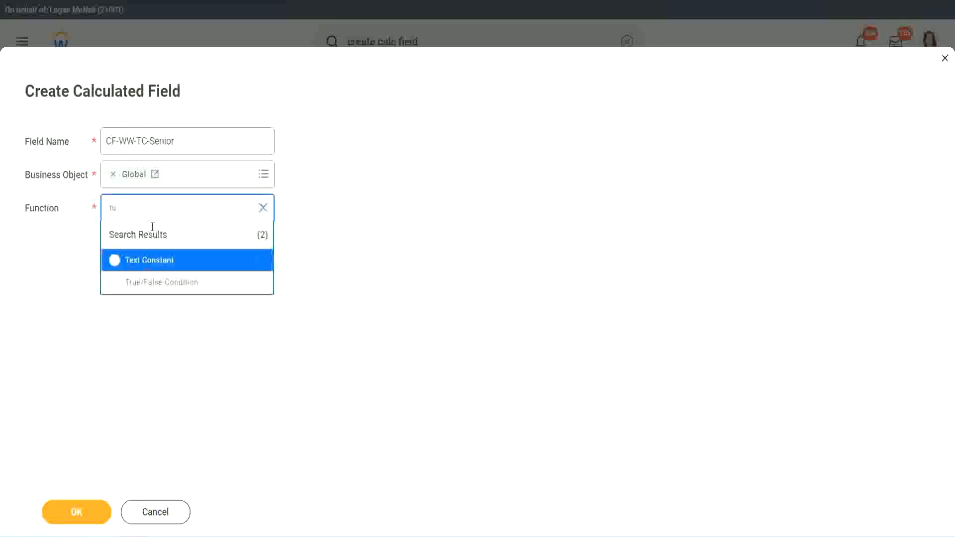
pyautogui.click(148, 260)
pyautogui.click(84, 516)
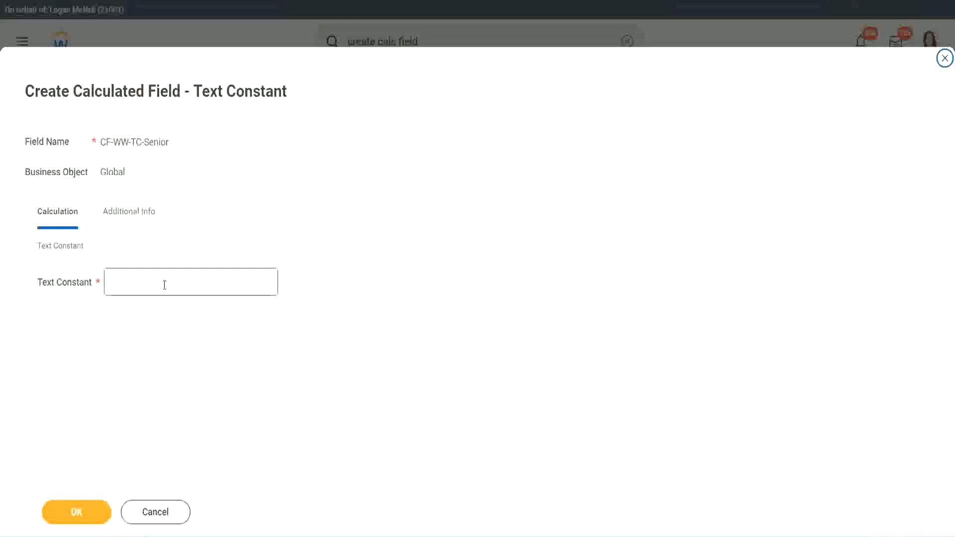
# Enter the text constant's value for the CF-WW-TC-Senior field and save the calculated field
pyautogui.click(161, 279)
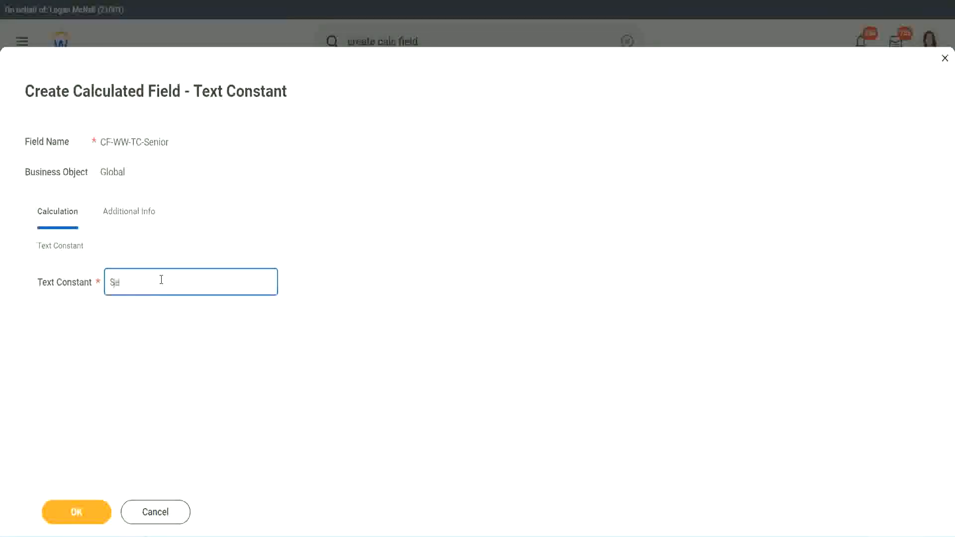
pyautogui.click(95, 503)
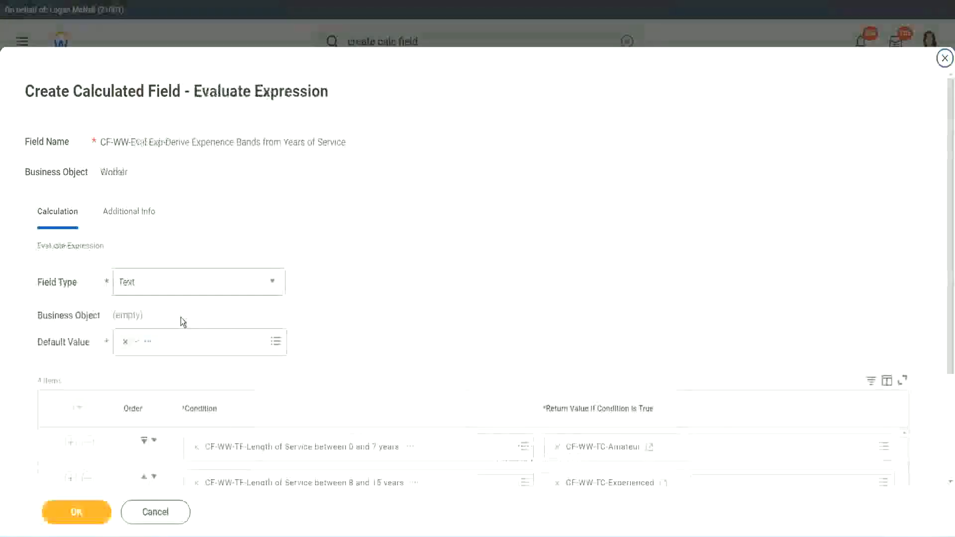
# Start a calculated field for the fourth row's return value and name it CF-WW-TC-Legend
pyautogui.scroll(-3, 691, 362)
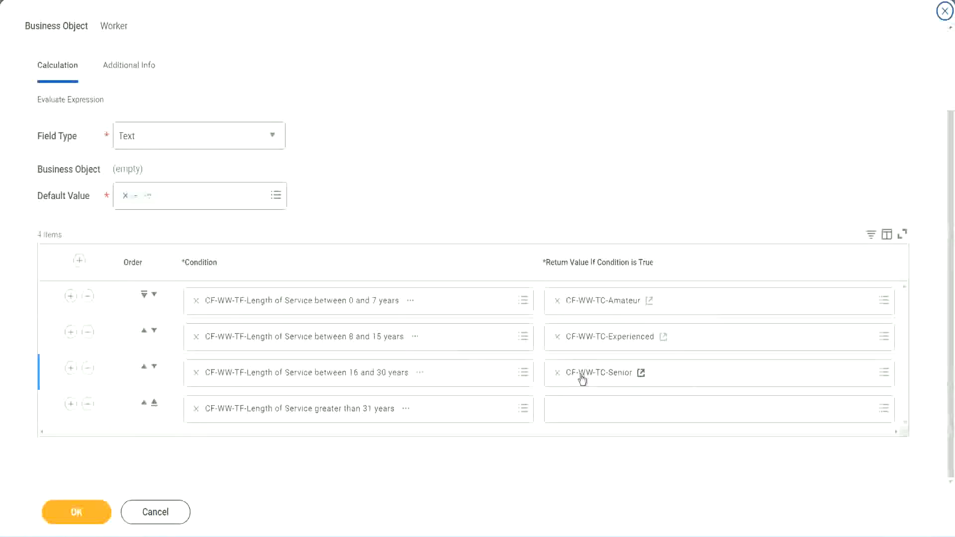
pyautogui.rightClick(580, 375)
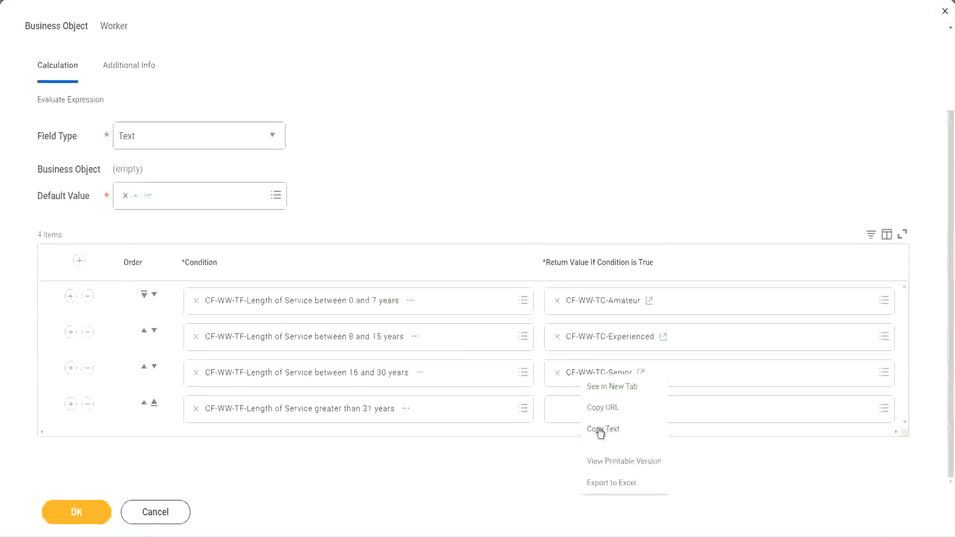
pyautogui.click(603, 426)
pyautogui.click(582, 415)
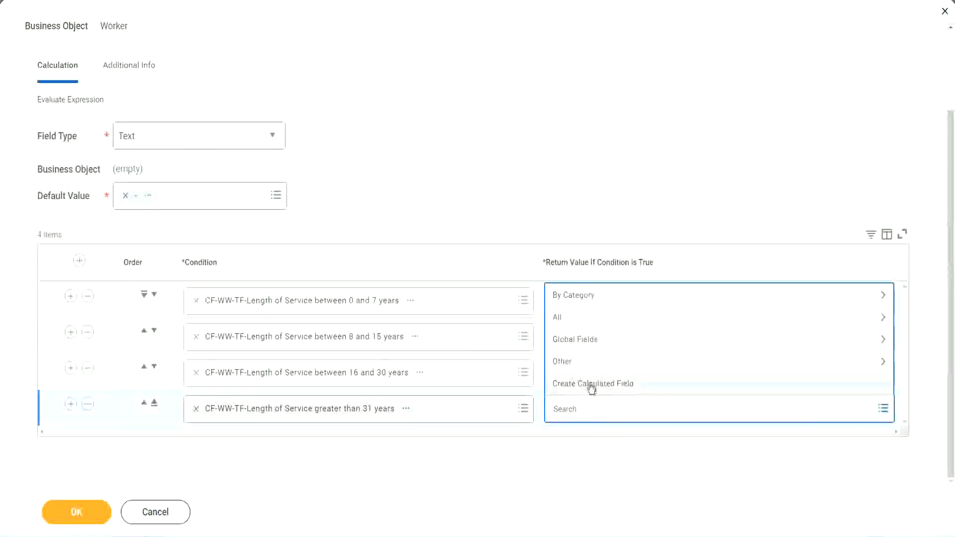
pyautogui.click(590, 386)
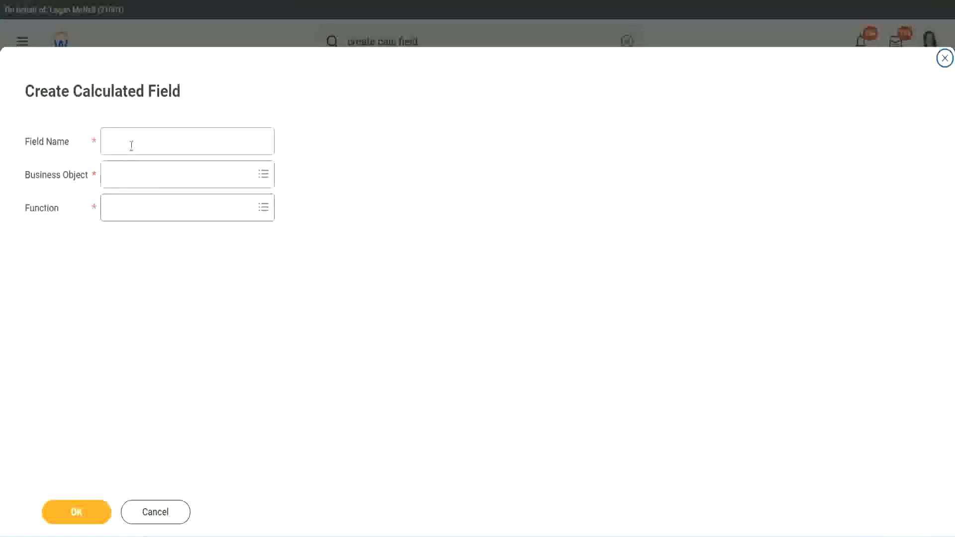
pyautogui.click(131, 145)
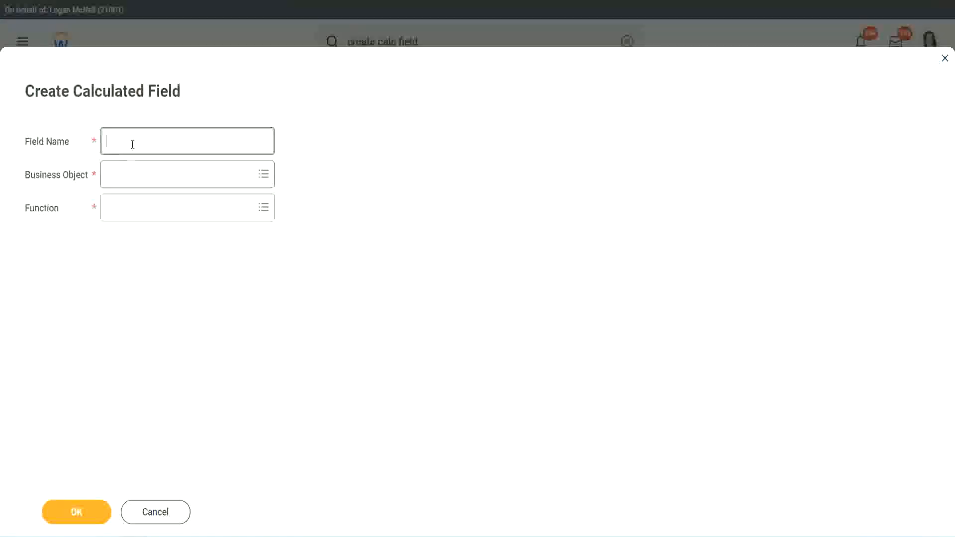
pyautogui.write('CF-WW-TC-Senior')
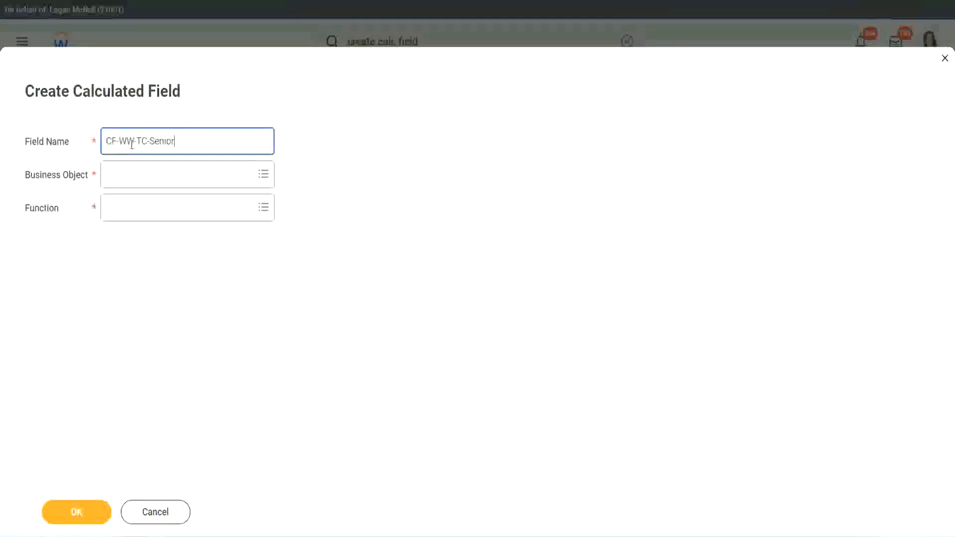
pyautogui.doubleClick(162, 141)
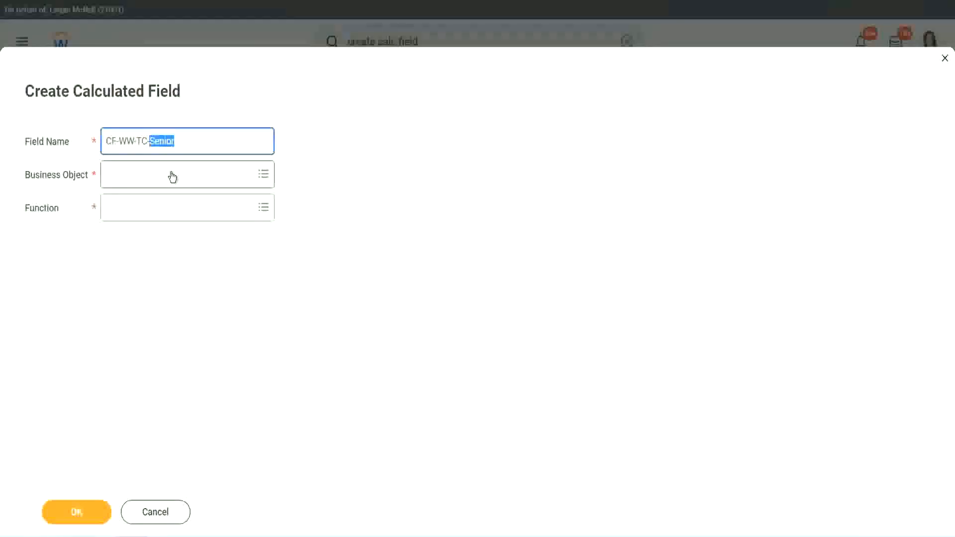
pyautogui.write('Legend')
# Set the business object to Global, choose Text Constant as the function and confirm the basic definition
pyautogui.click(134, 181)
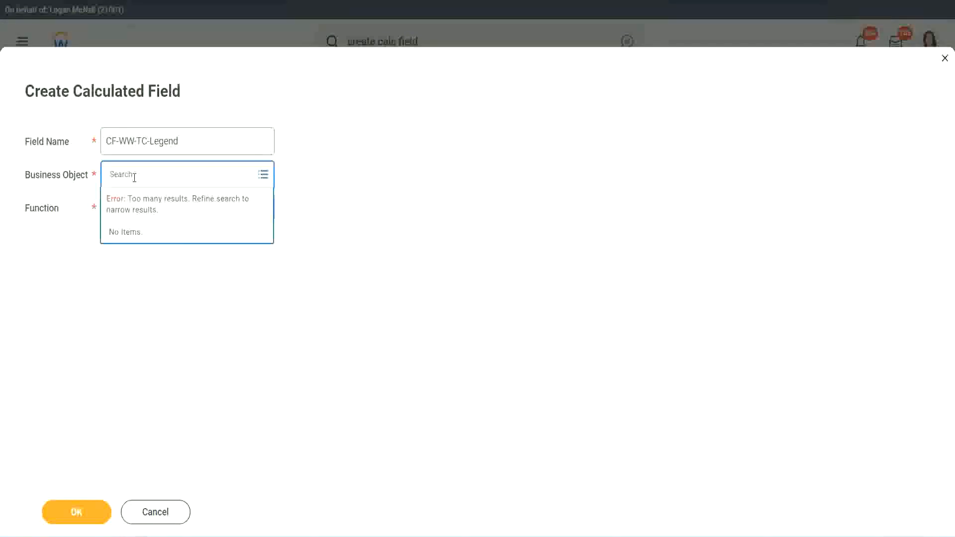
pyautogui.write('Global')
pyautogui.press('Return')
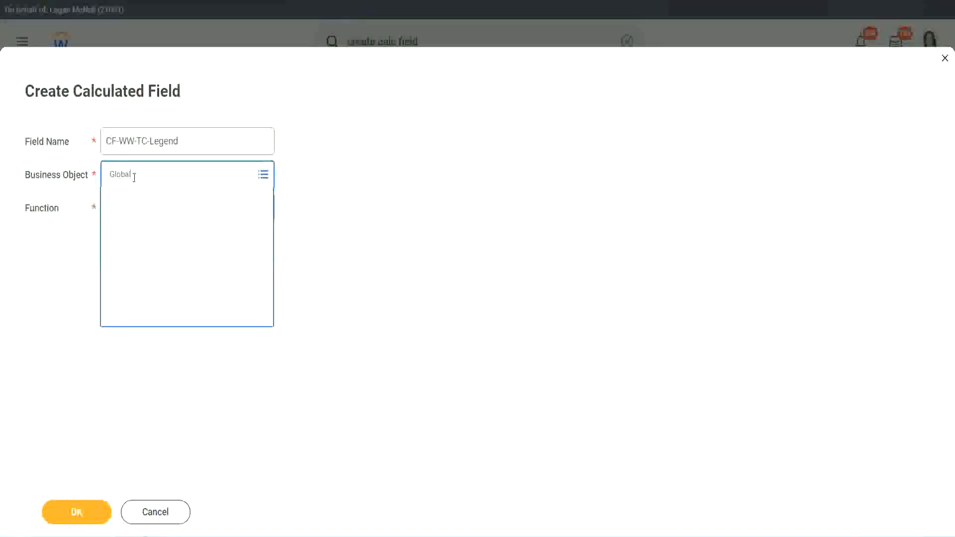
pyautogui.click(143, 230)
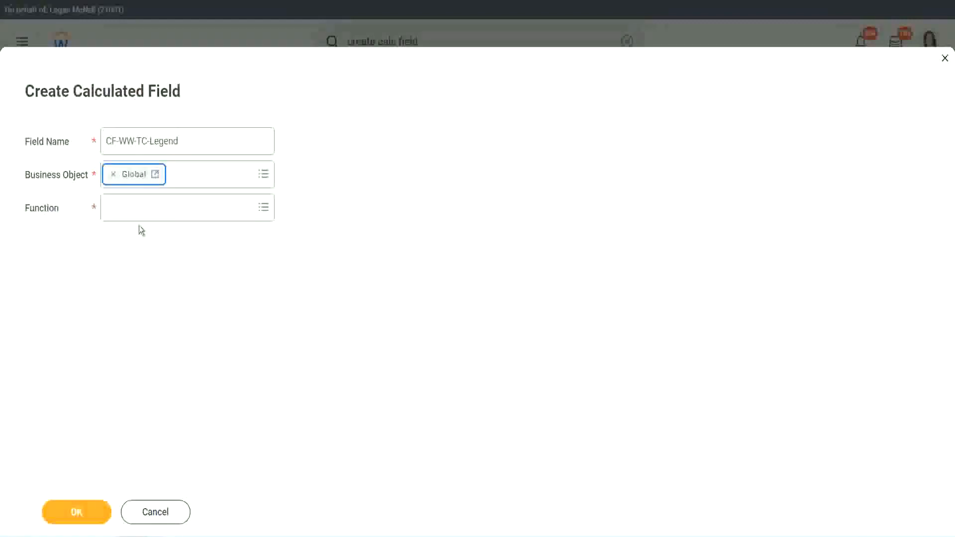
pyautogui.click(137, 209)
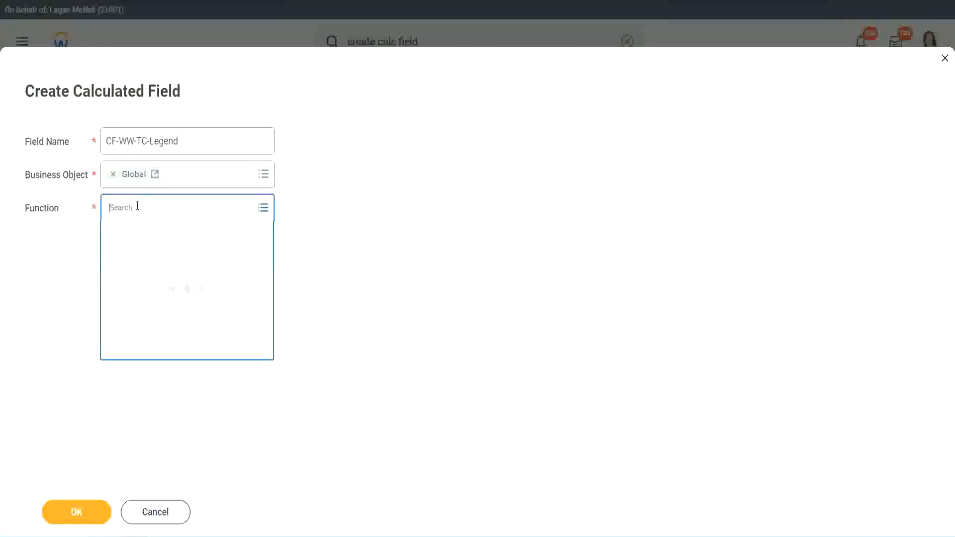
pyautogui.write('tc')
pyautogui.press('Return')
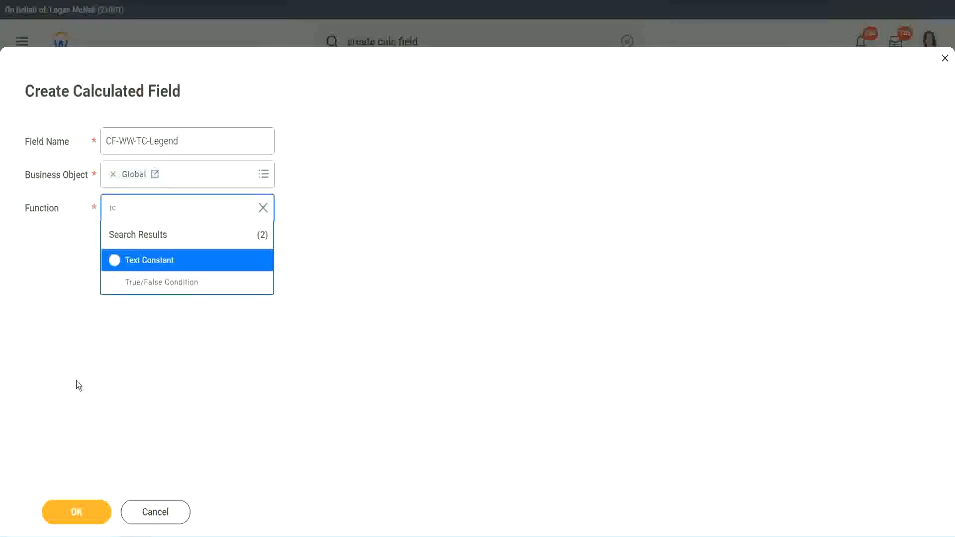
pyautogui.click(119, 266)
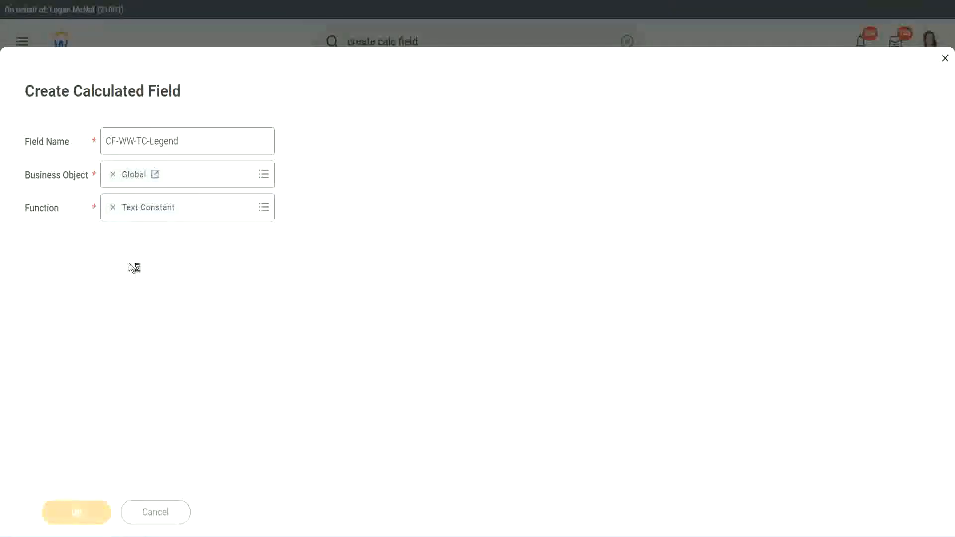
# Set the text constant's value to Legend and save the CF-WW-TC-Legend field
pyautogui.click(123, 283)
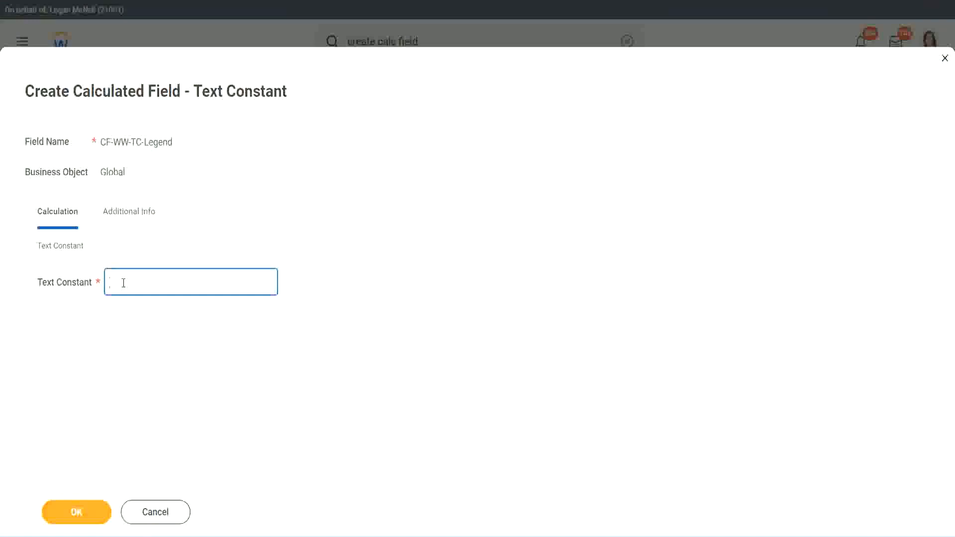
pyautogui.write('Legend')
pyautogui.click(82, 516)
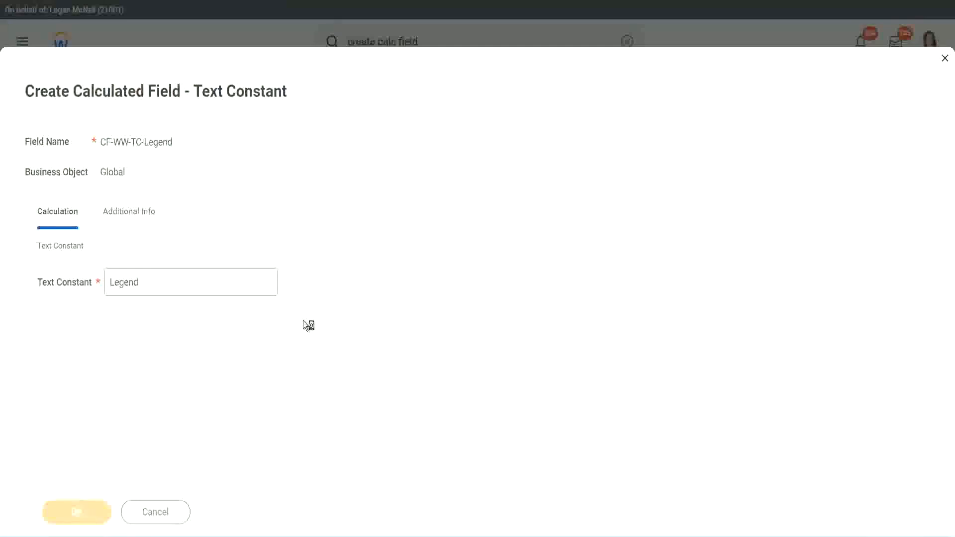
# Check the four conditions, their return values and the field type, and save the Evaluate Expression calculated field
pyautogui.scroll(-3, 506, 266)
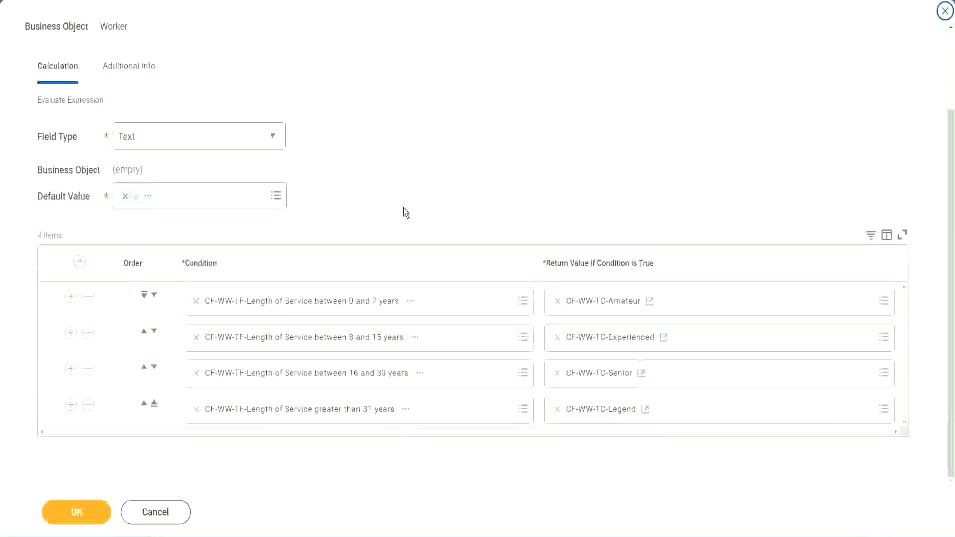
pyautogui.scroll(1, 403, 199)
pyautogui.scroll(1, 405, 200)
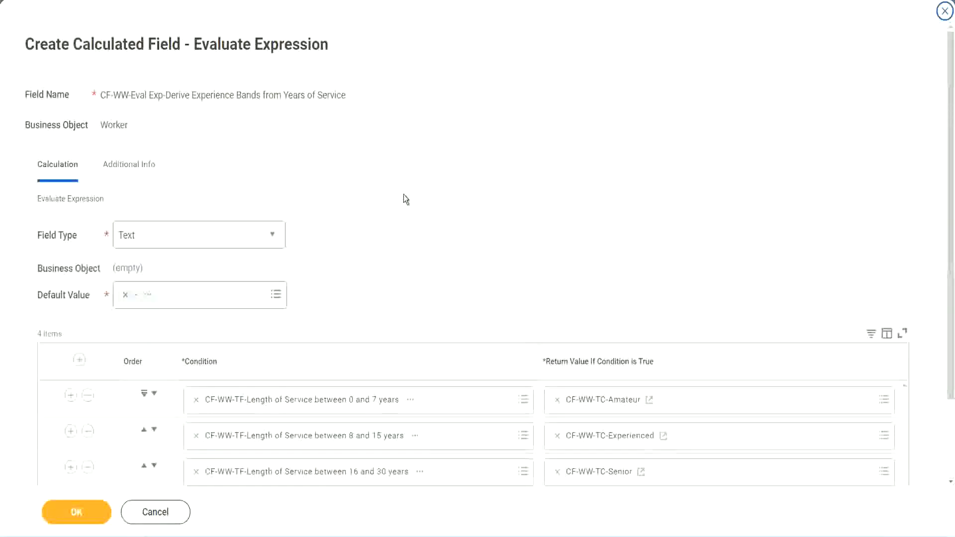
pyautogui.scroll(-2, 404, 200)
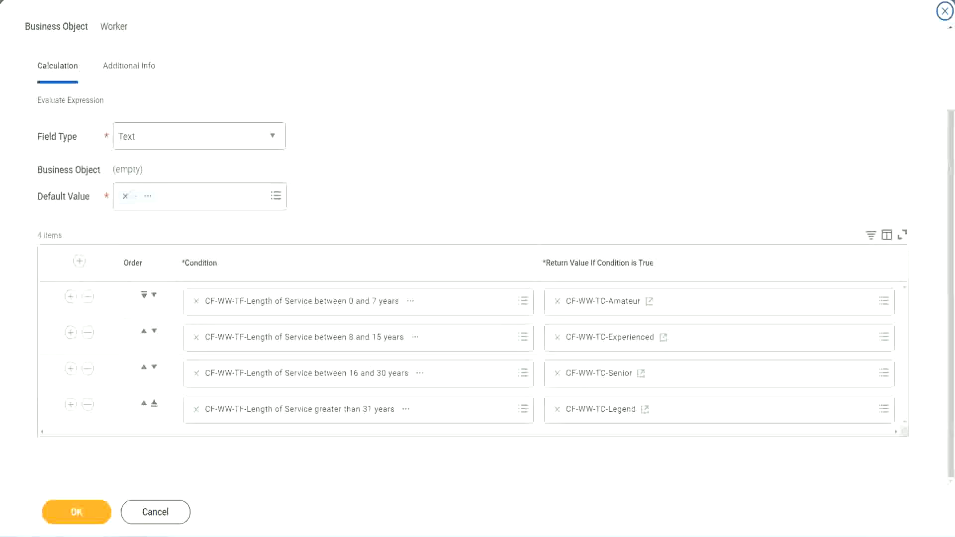
pyautogui.moveTo(611, 141); pyautogui.dragTo(619, 237)
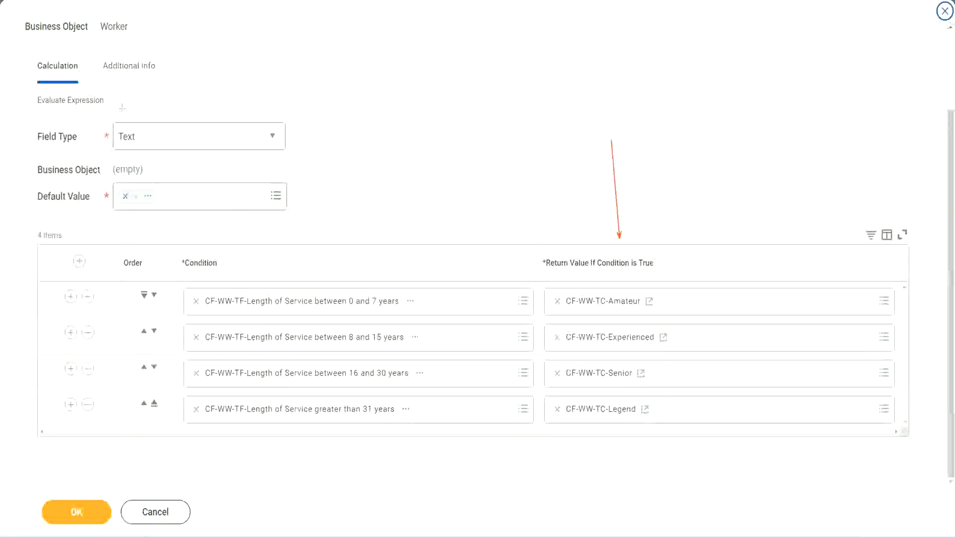
pyautogui.moveTo(118, 86); pyautogui.dragTo(122, 120)
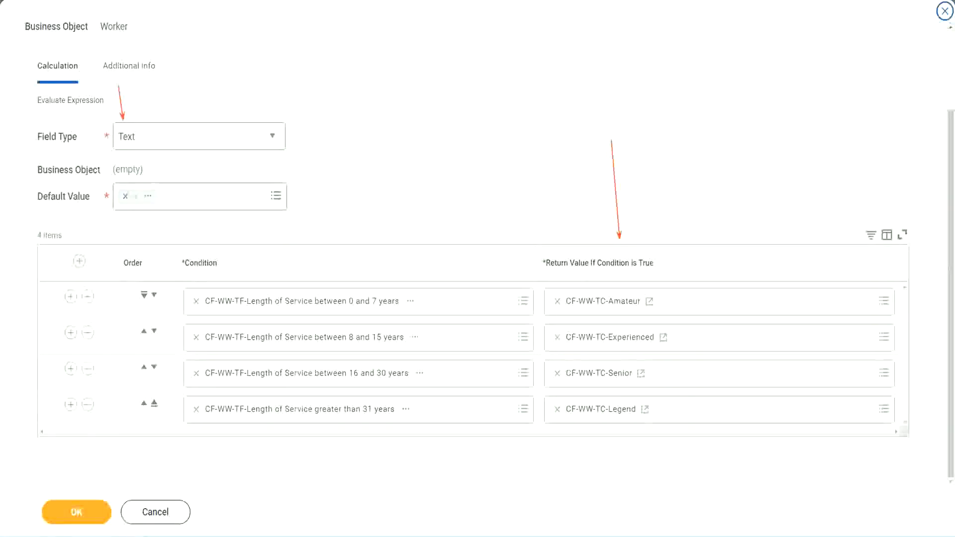
pyautogui.click(82, 513)
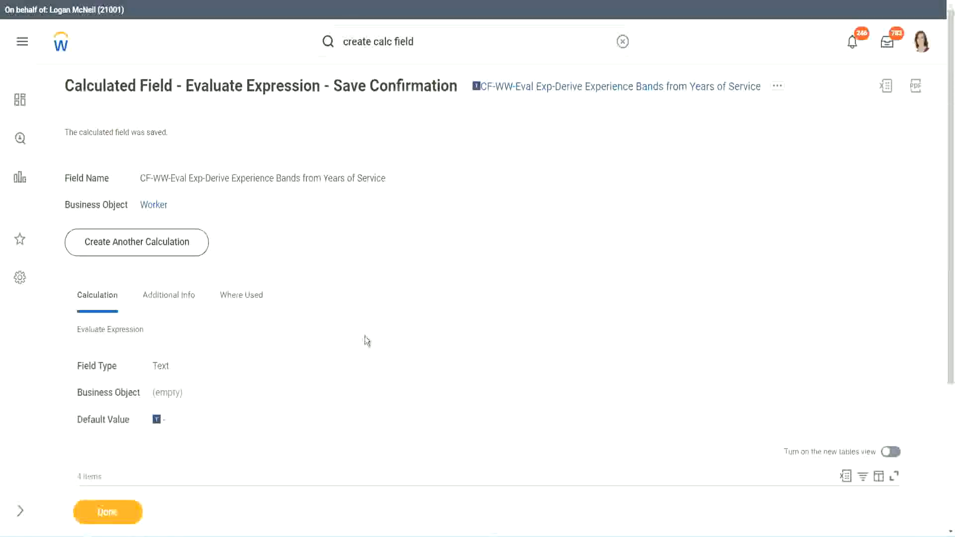
# Look over the saved conditions and return values and close the save confirmation
pyautogui.scroll(-4, 365, 336)
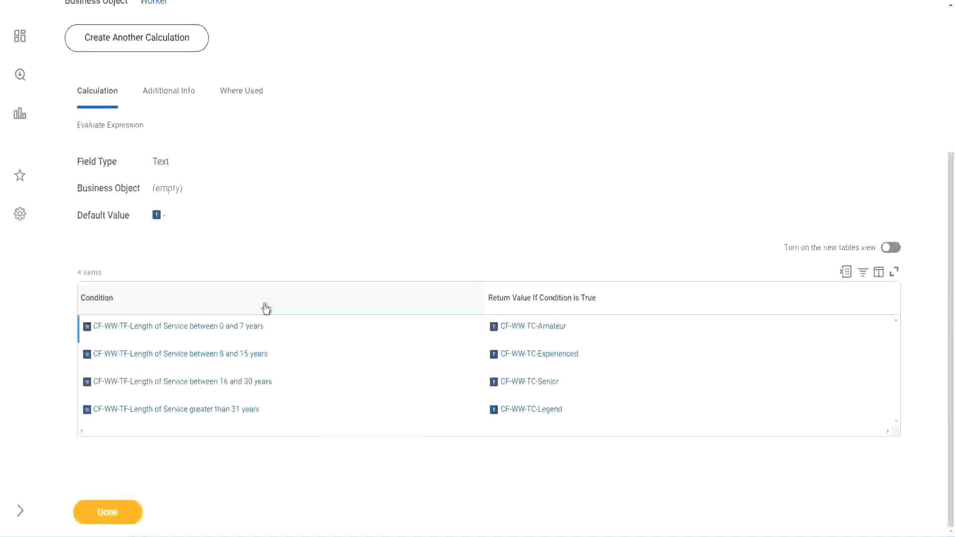
pyautogui.scroll(4, 265, 307)
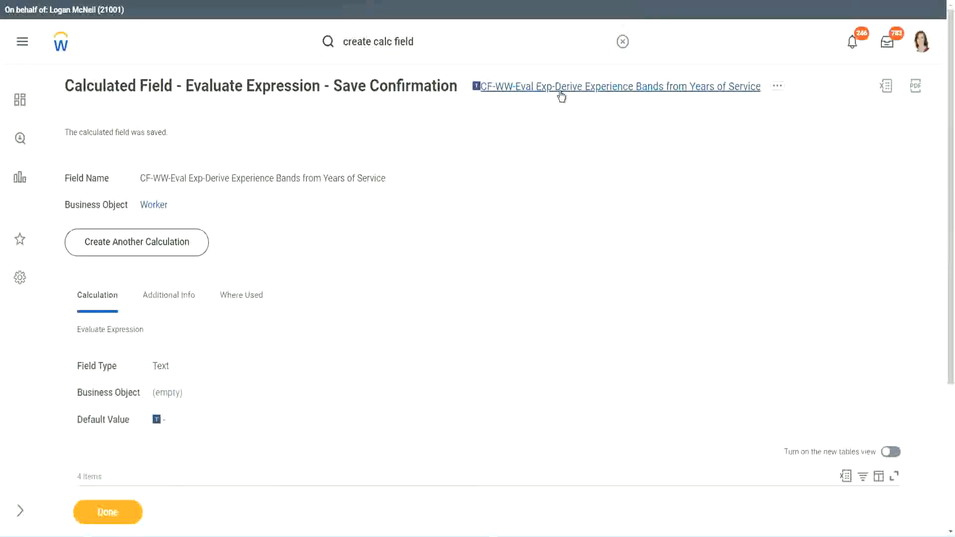
pyautogui.click(586, 146)
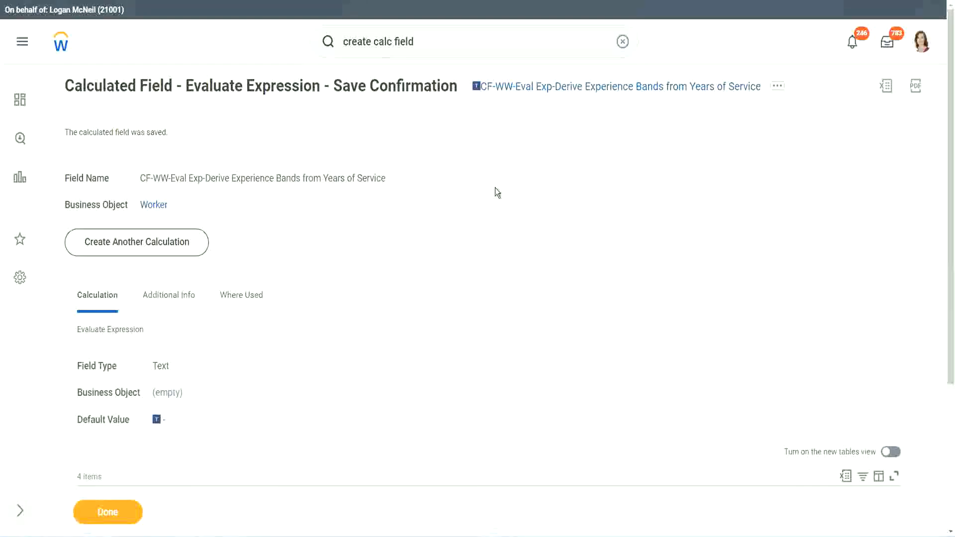
pyautogui.click(106, 514)
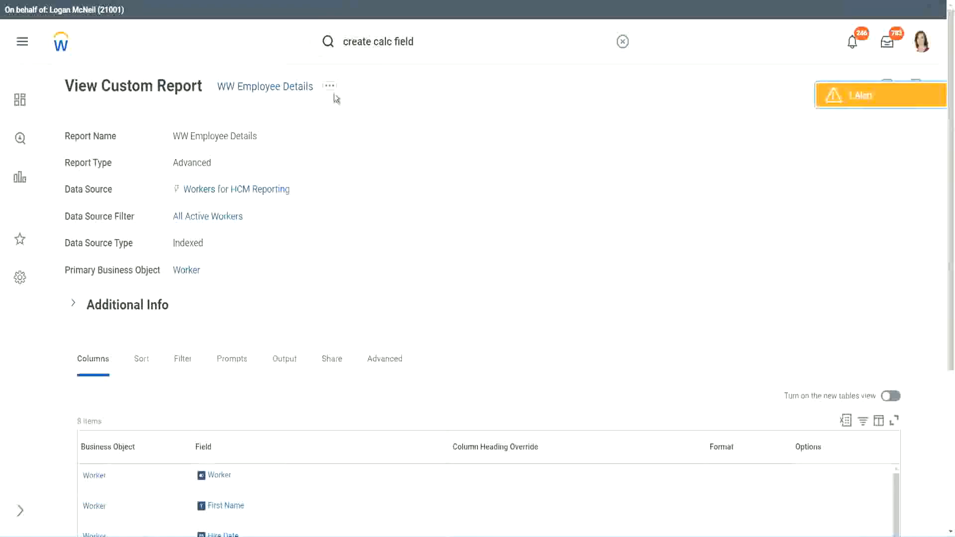
# Open the WW Employee Details custom report for editing and go to its column rows
pyautogui.click(331, 89)
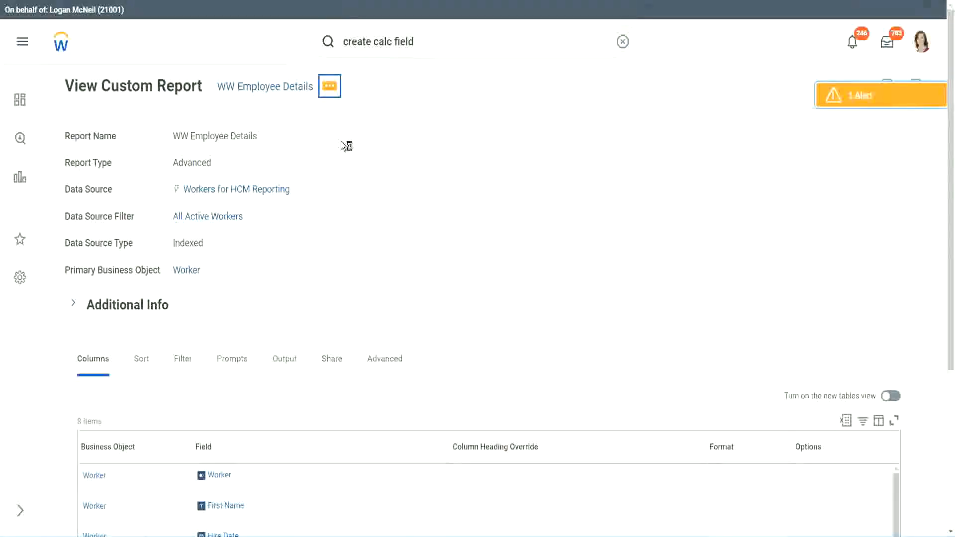
pyautogui.moveTo(388, 141)
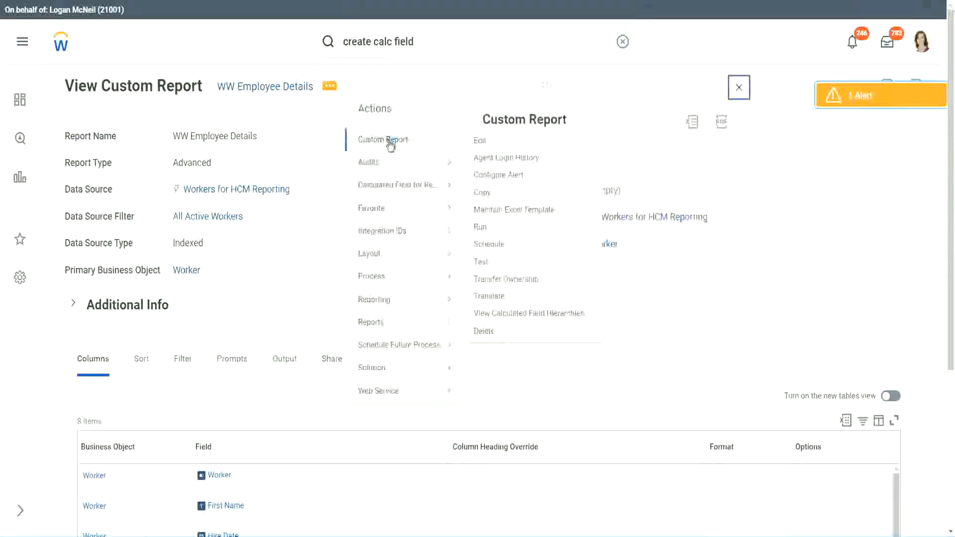
pyautogui.click(480, 141)
pyautogui.scroll(-5, 348, 214)
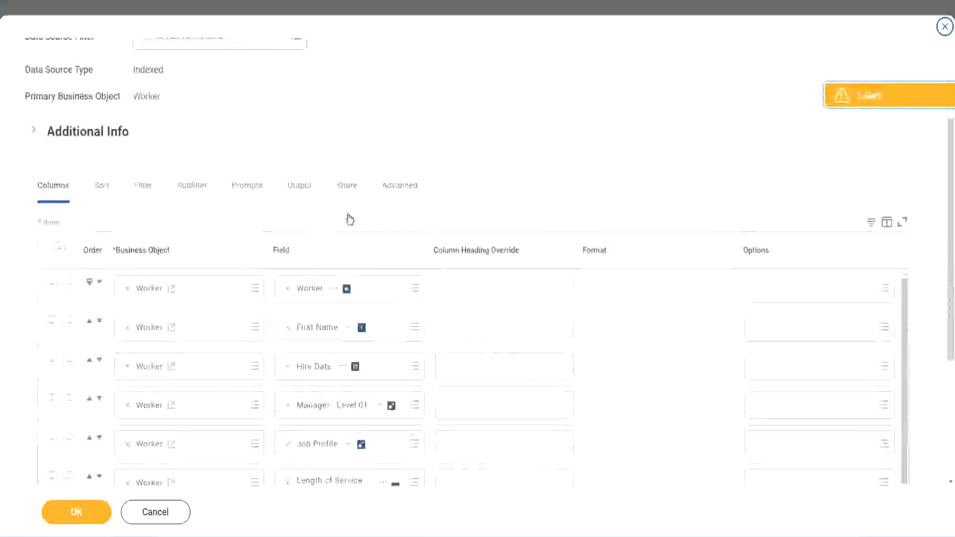
pyautogui.scroll(-3, 350, 219)
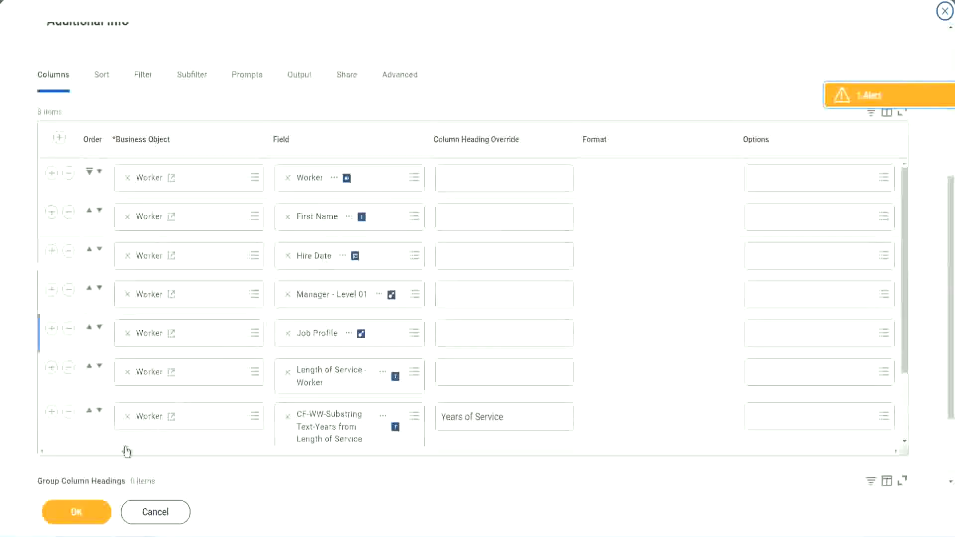
# Add a new Worker column row and remove the CF-WW-Substring Text-Years from Length of Service row
pyautogui.click(51, 413)
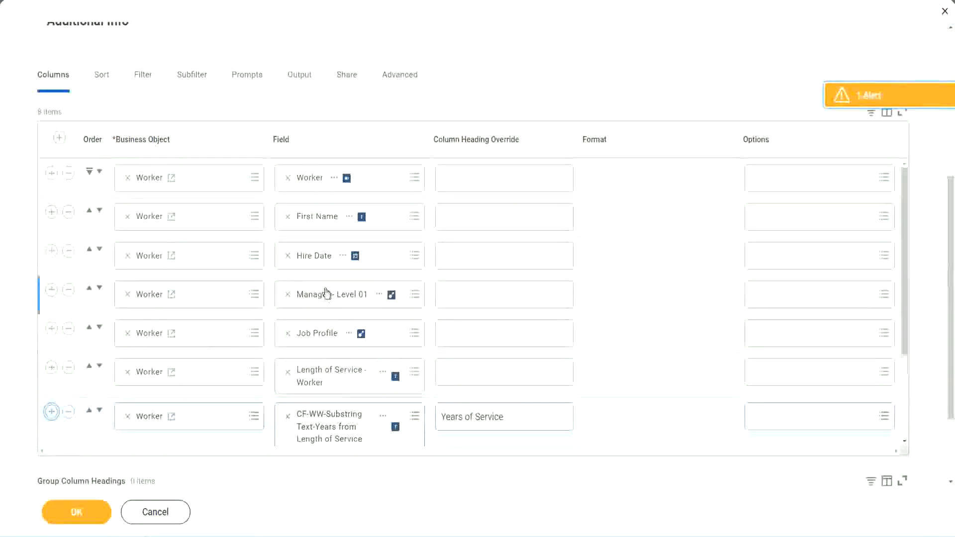
pyautogui.scroll(-2, 500, 325)
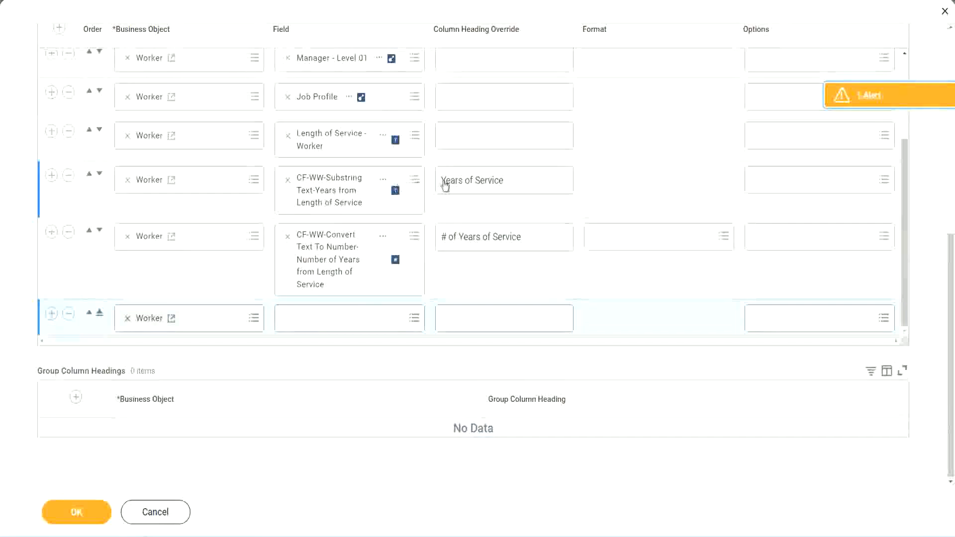
pyautogui.click(69, 176)
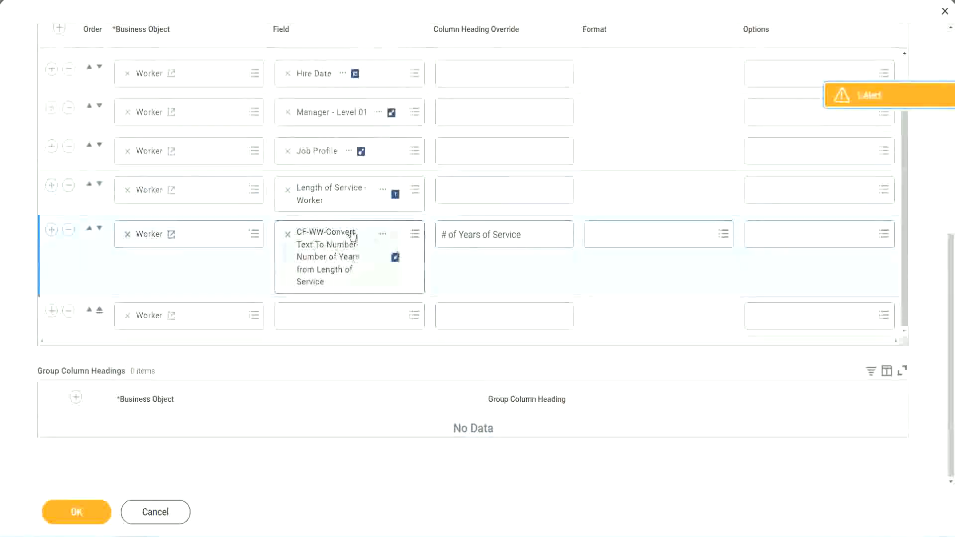
# Set the new column's field to CF-WW-Eval Exp-Derive Experience Bands from Years of Service, override its heading with Experience Bands, and save the report
pyautogui.click(313, 315)
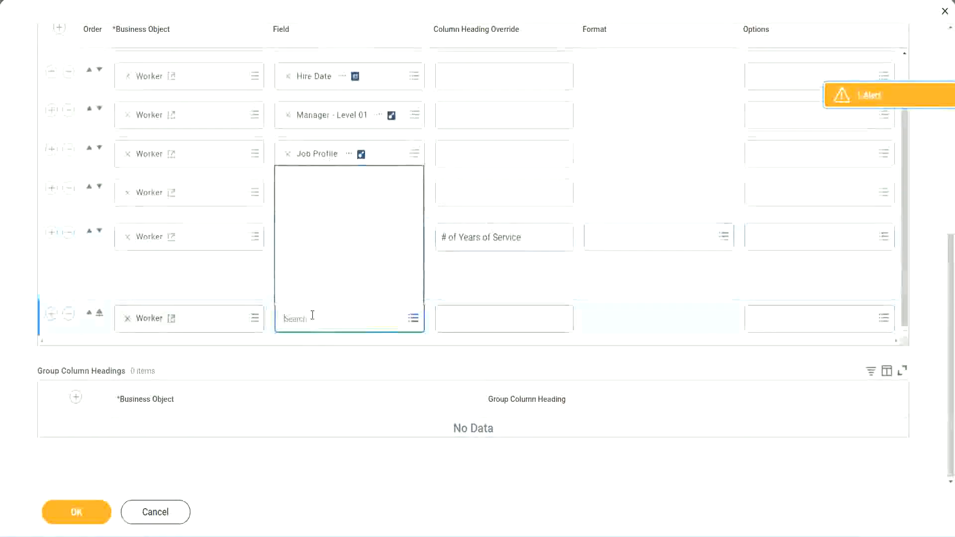
pyautogui.write('Experience Bands from Years of Service')
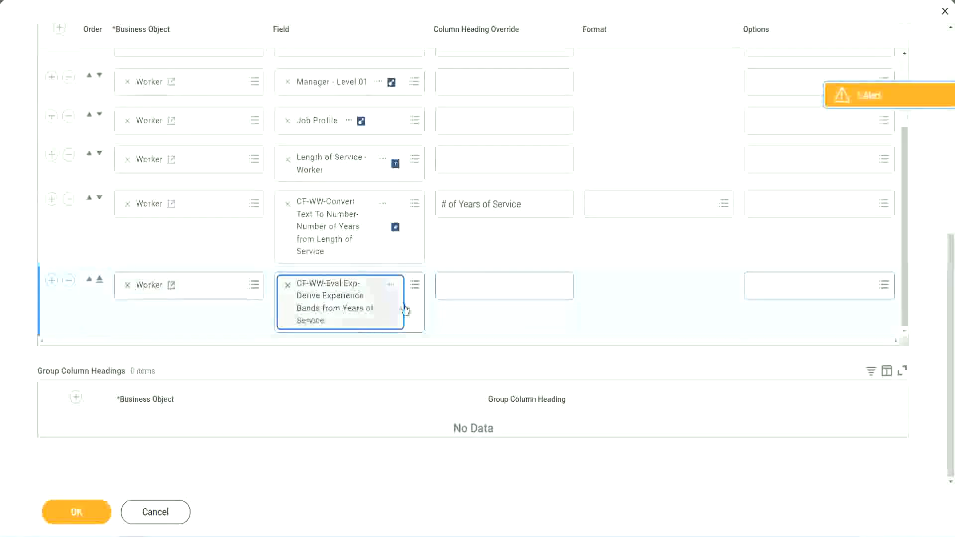
pyautogui.click(487, 286)
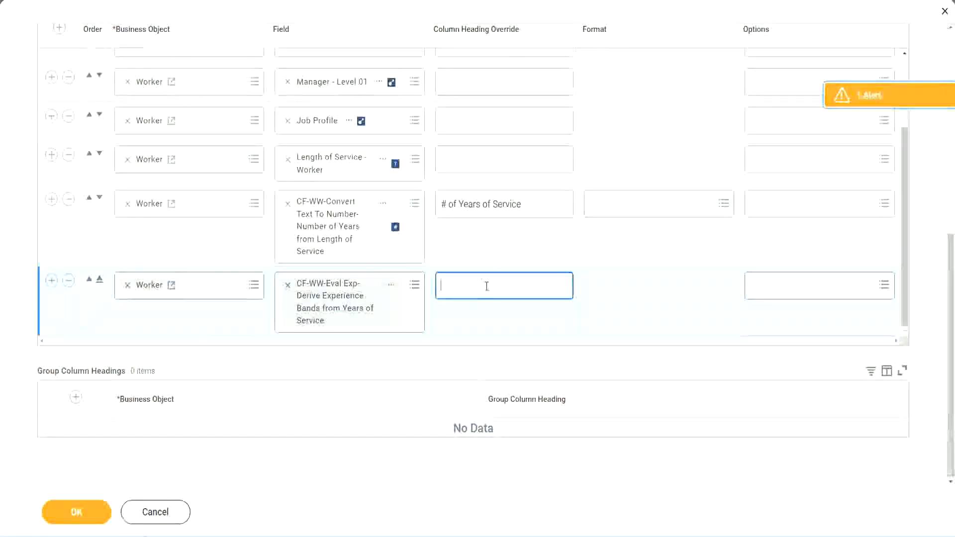
pyautogui.write('Expe')
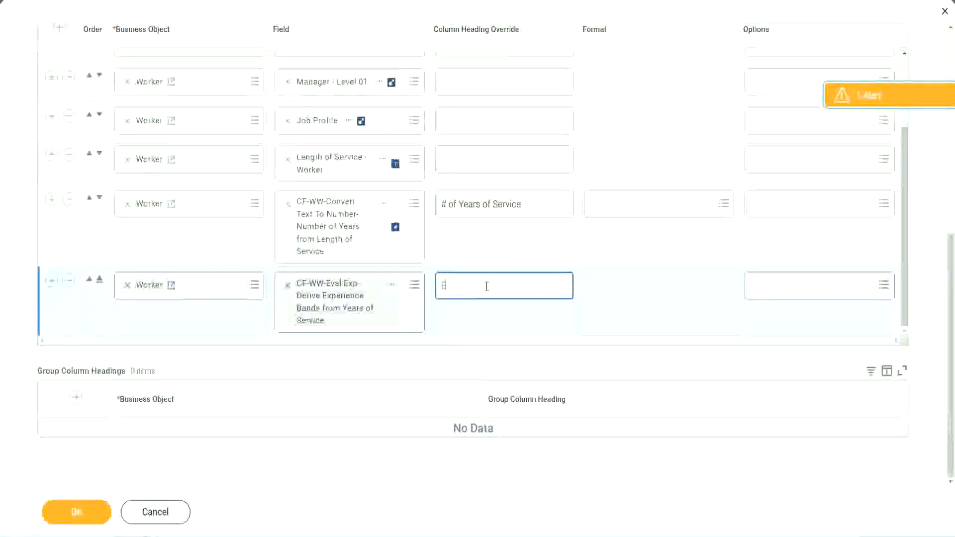
pyautogui.write('rience')
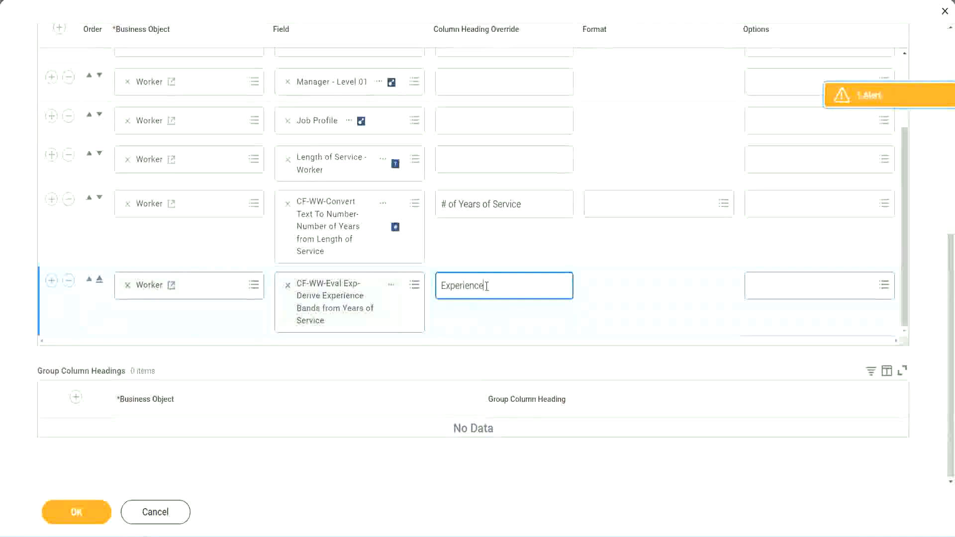
pyautogui.write(' Bands')
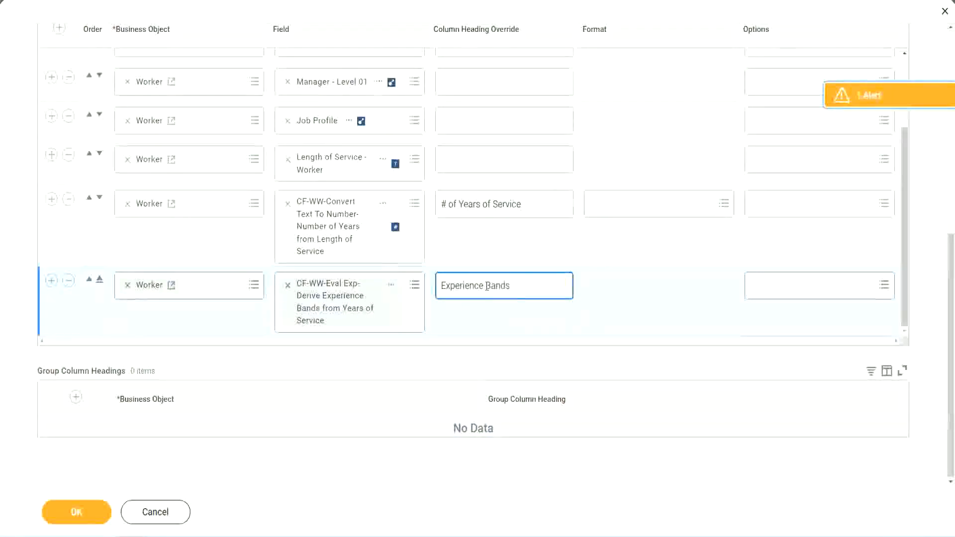
pyautogui.click(90, 512)
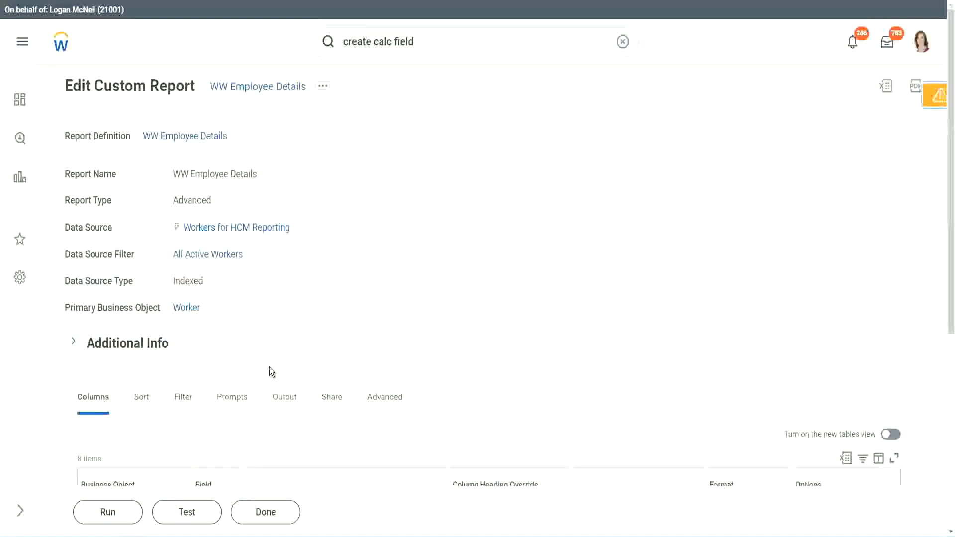
# Run the WW Employee Details report with the worker type, employee type and contingent worker type prompts left blank
pyautogui.scroll(-5, 297, 336)
pyautogui.click(110, 512)
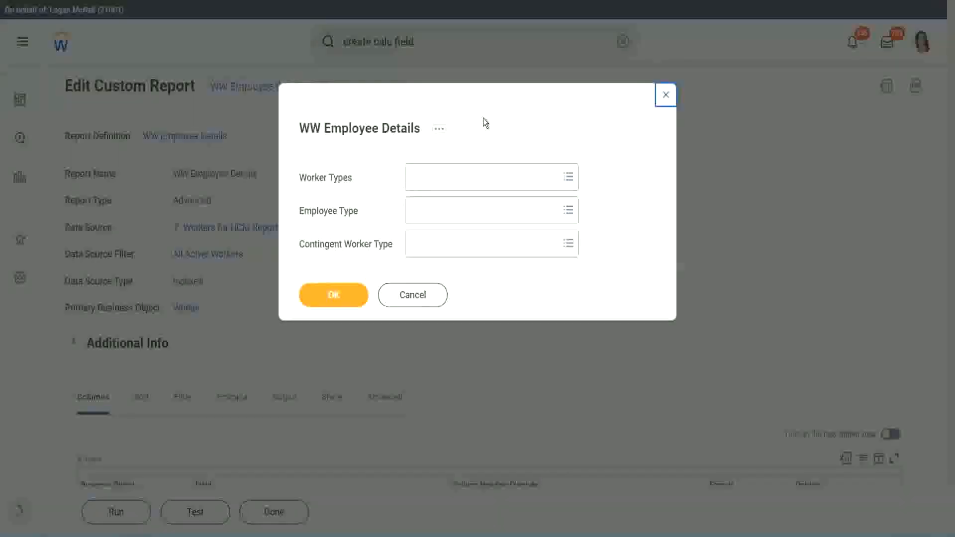
pyautogui.click(335, 294)
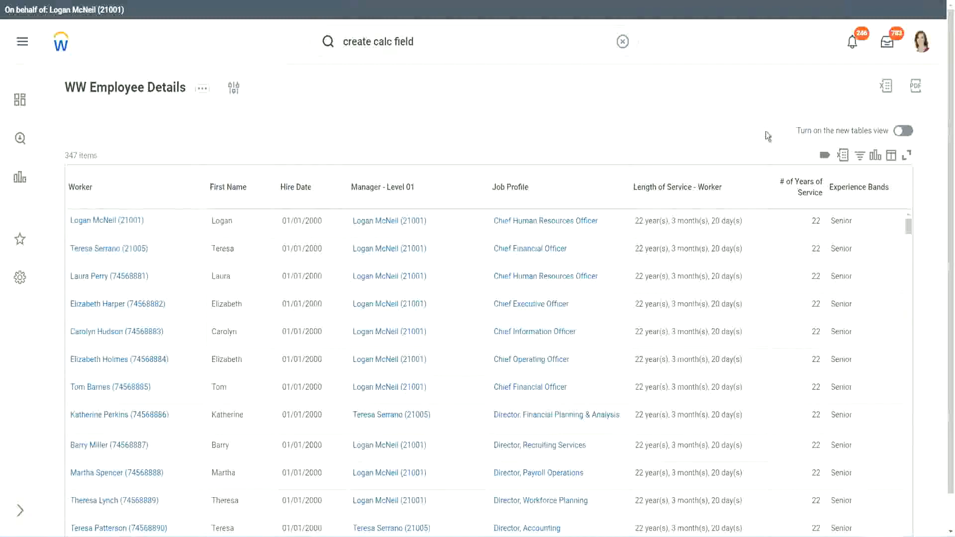
# Compare the first worker's years of service with the 16 - 30 years Senior band in the Notepad++ notes
pyautogui.scroll(-1, 766, 132)
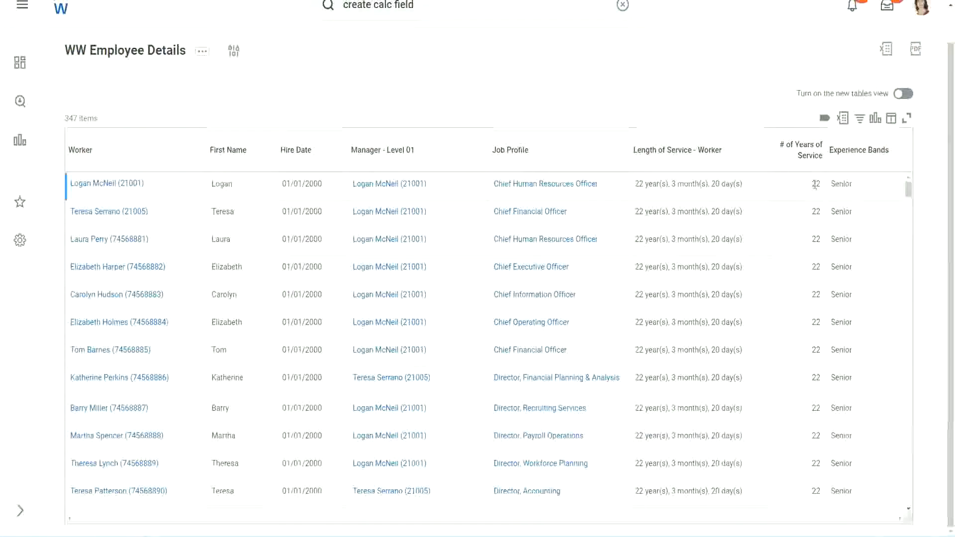
pyautogui.doubleClick(816, 185)
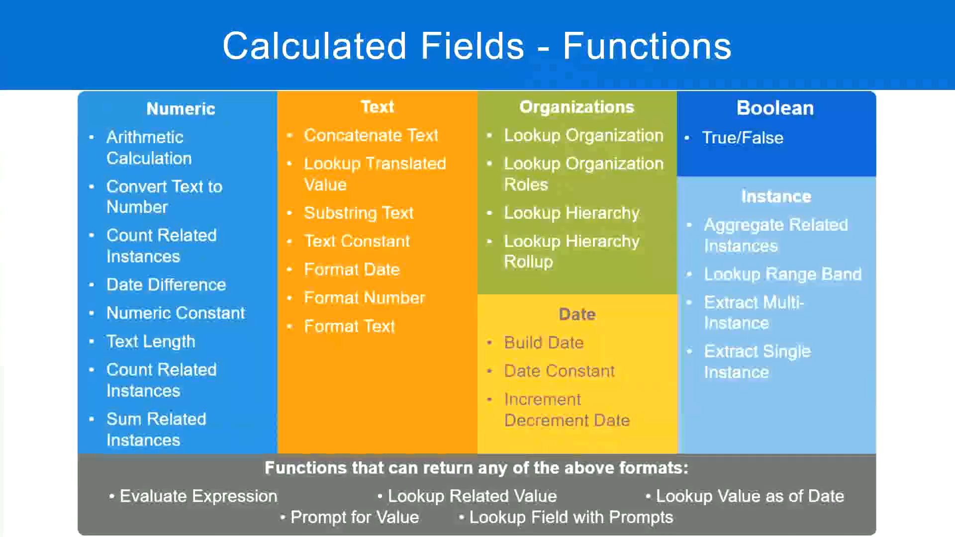
pyautogui.hotkey('alt', 'Tab')
pyautogui.click(243, 174)
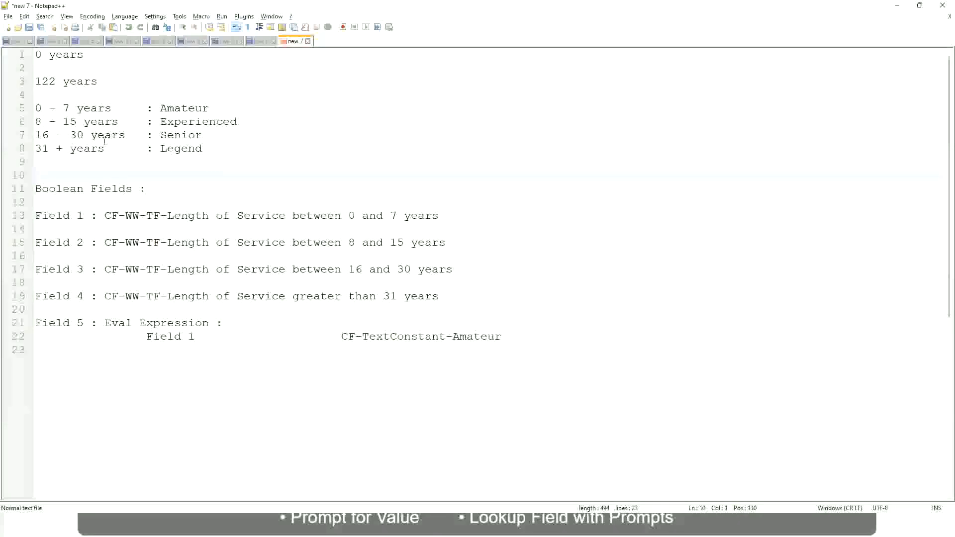
pyautogui.click(169, 132)
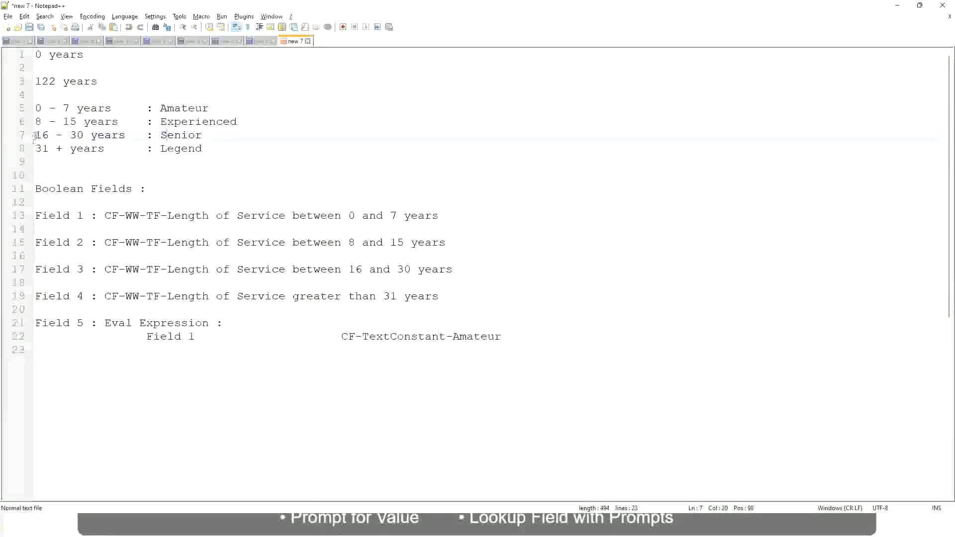
pyautogui.moveTo(34, 137); pyautogui.dragTo(92, 136)
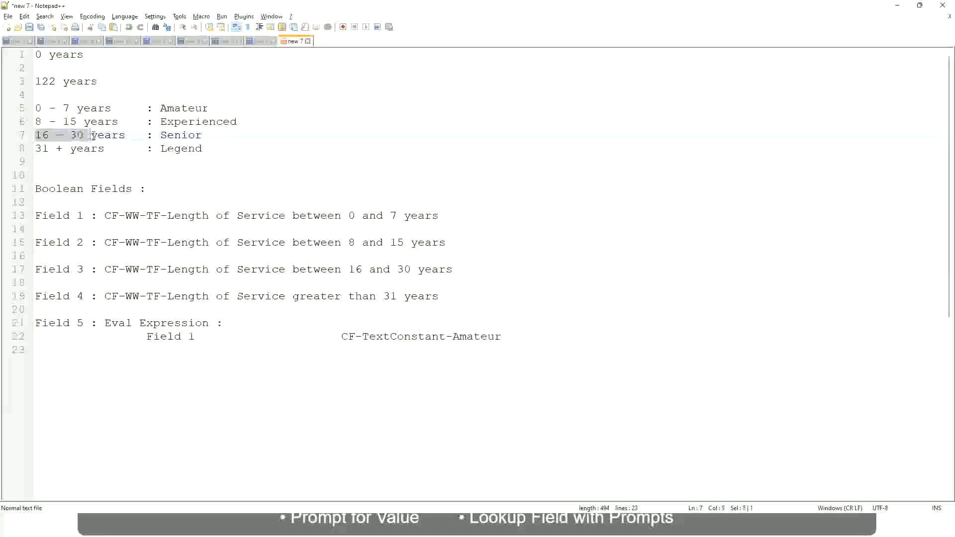
pyautogui.doubleClick(177, 135)
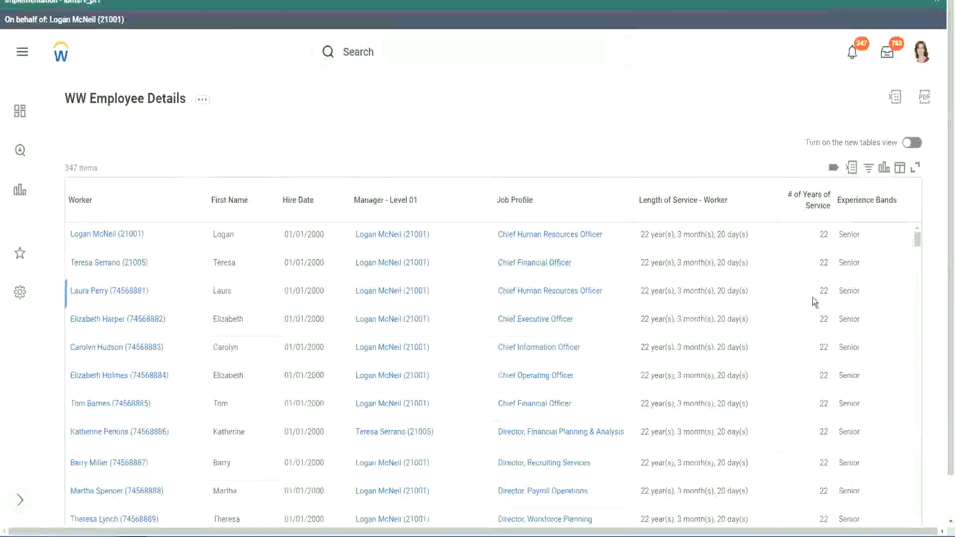
# Look through the report rows in Workday, comparing the years of service with the experience band for each worker
pyautogui.scroll(-2, 822, 297)
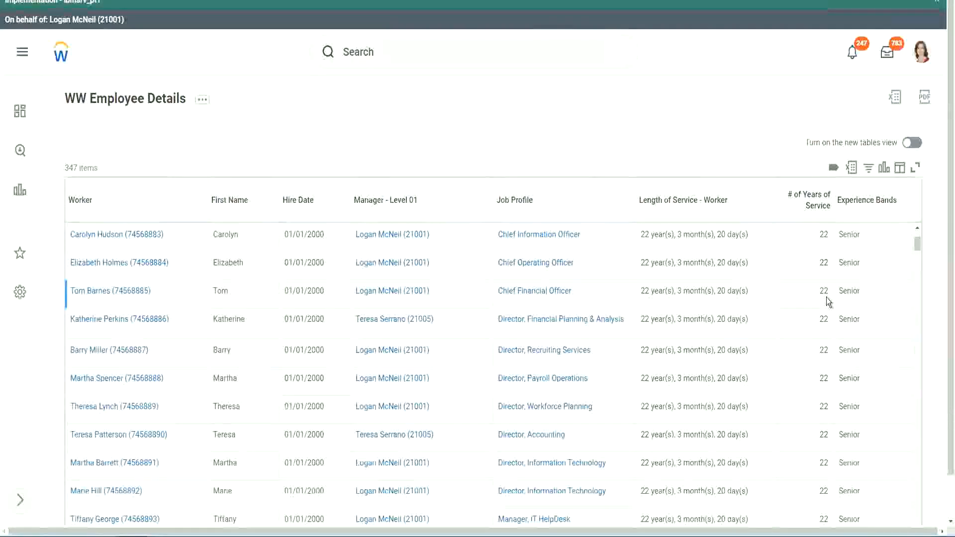
pyautogui.scroll(-5, 825, 298)
pyautogui.scroll(-5, 835, 332)
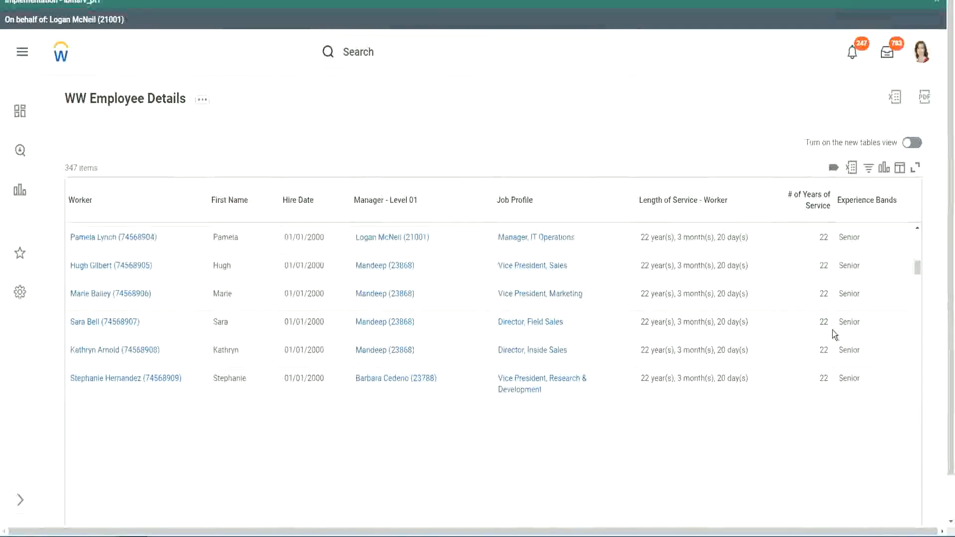
pyautogui.scroll(-3, 829, 348)
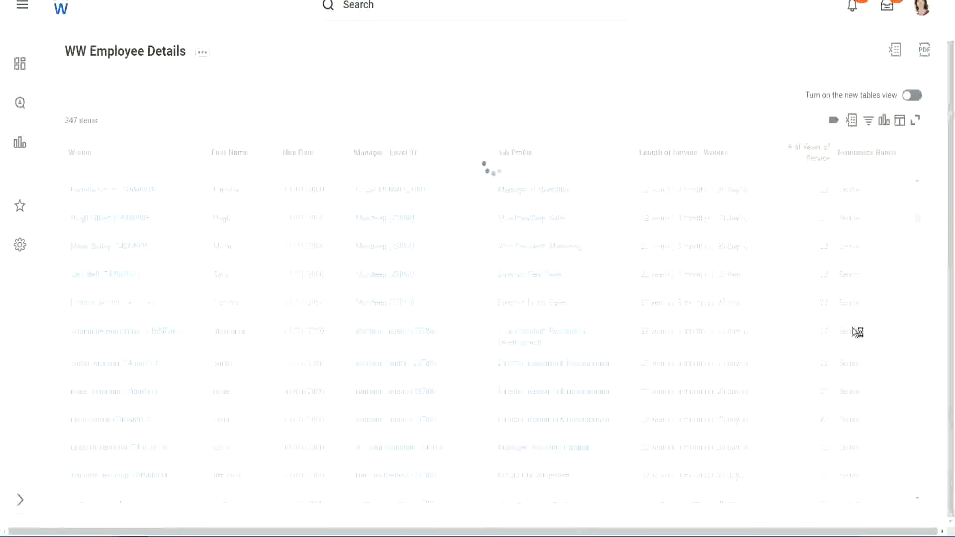
pyautogui.scroll(-5, 885, 284)
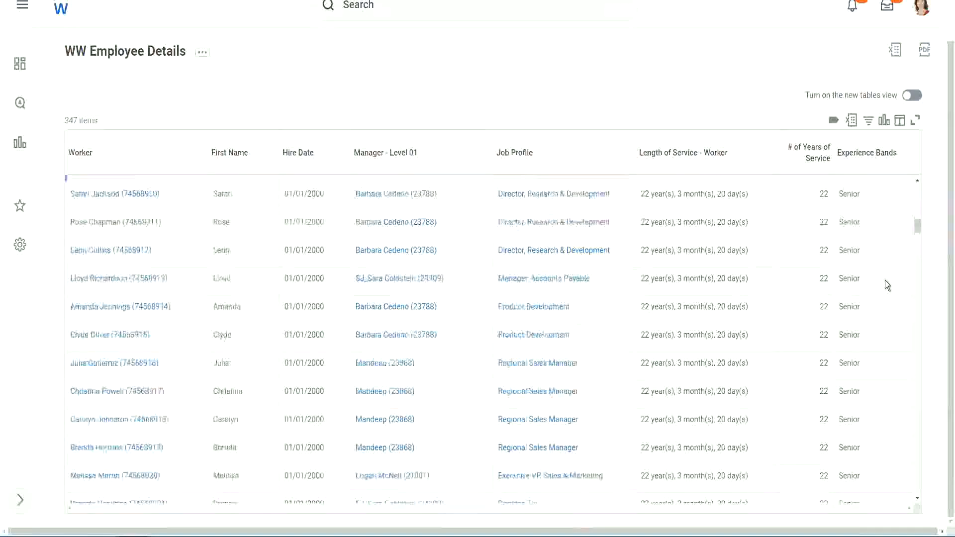
pyautogui.scroll(-3, 885, 281)
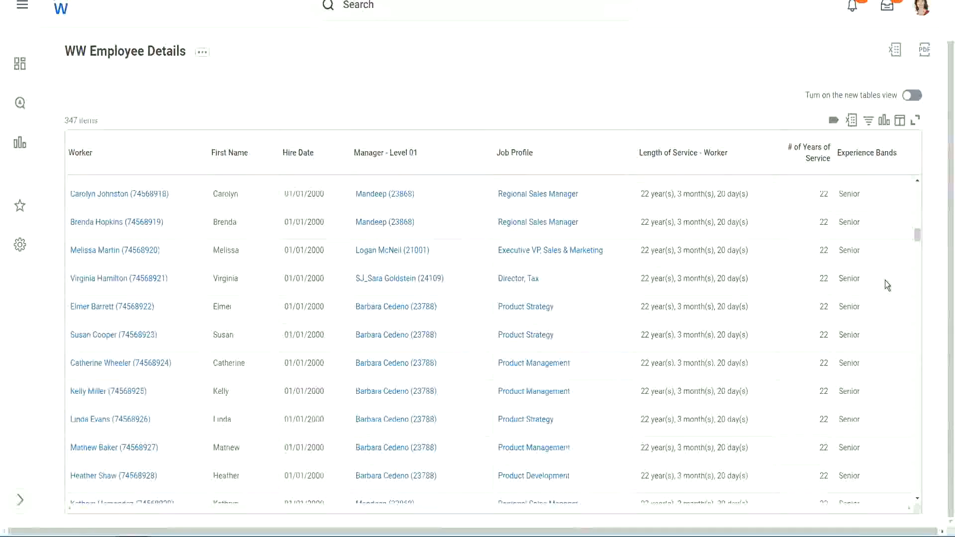
pyautogui.scroll(-8, 885, 280)
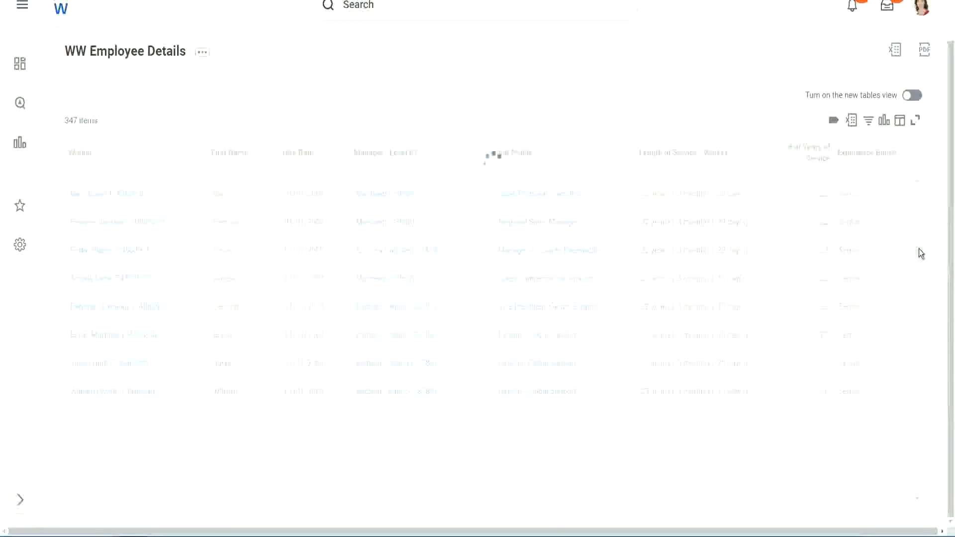
# Filter the Experience Bands column to rows containing Amateur
pyautogui.click(870, 159)
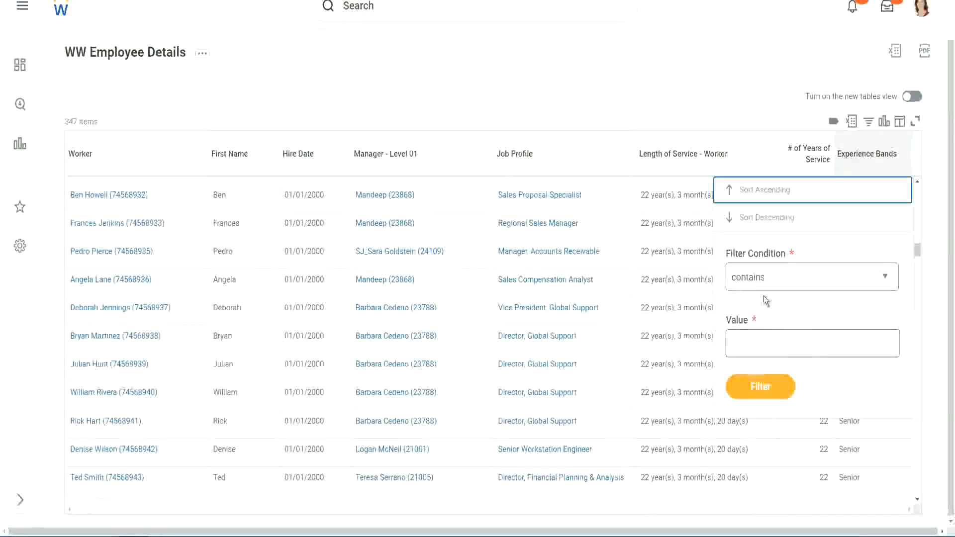
pyautogui.click(757, 335)
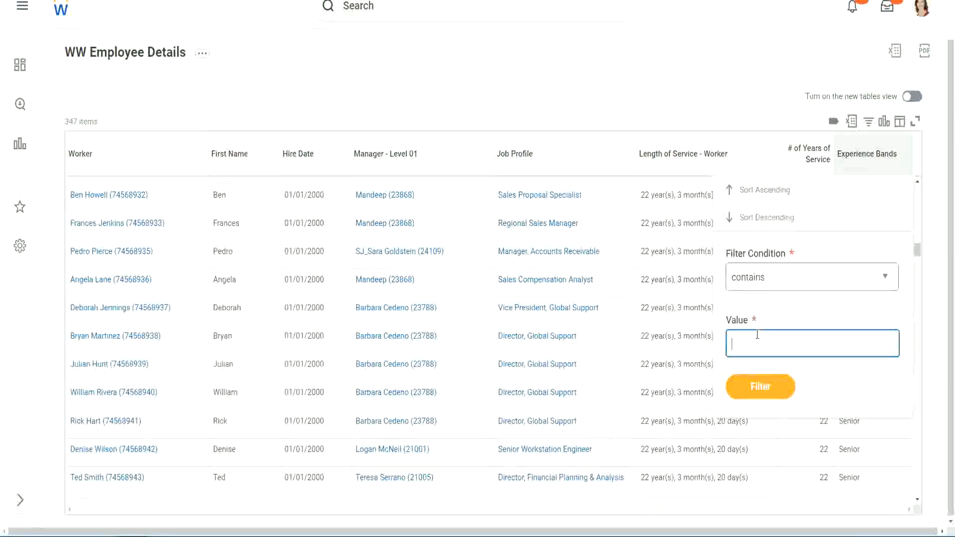
pyautogui.write('Amate')
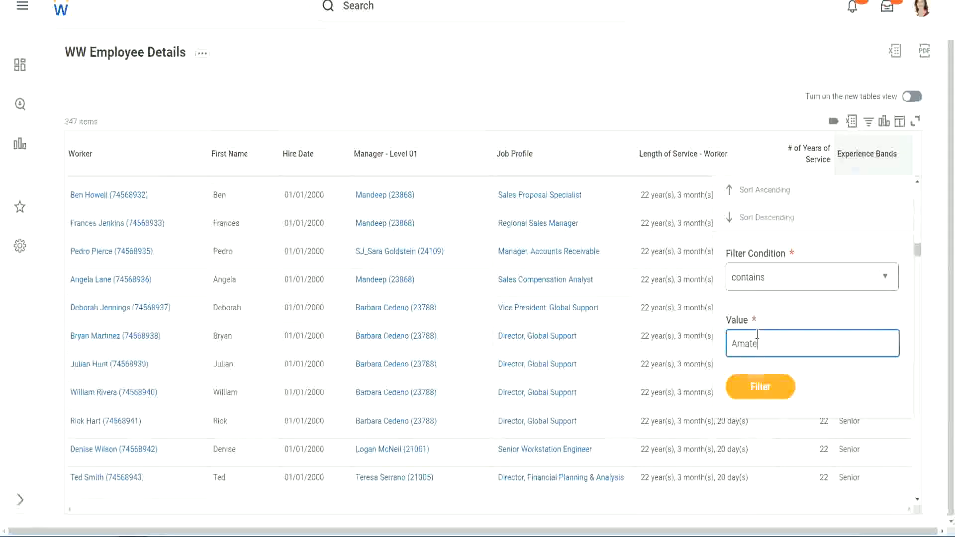
pyautogui.write('ur')
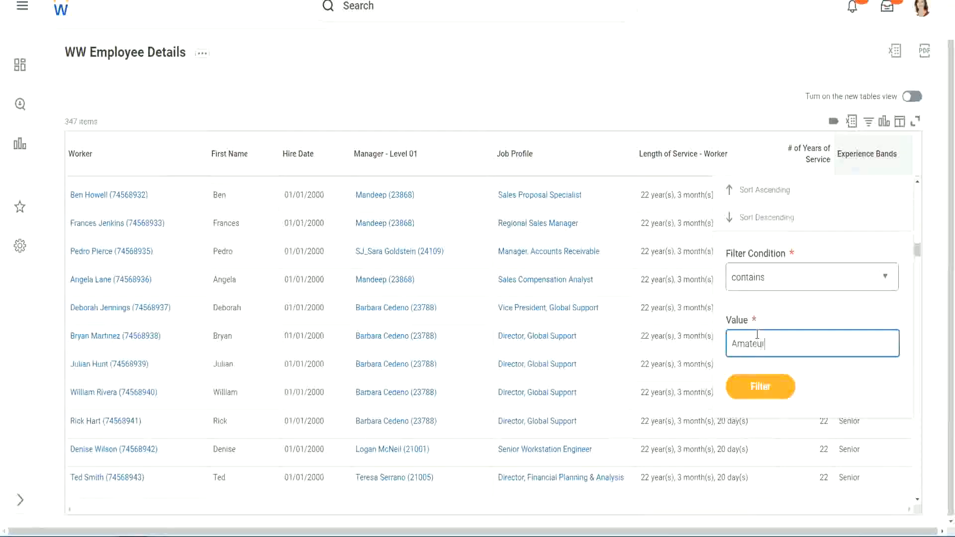
pyautogui.click(754, 393)
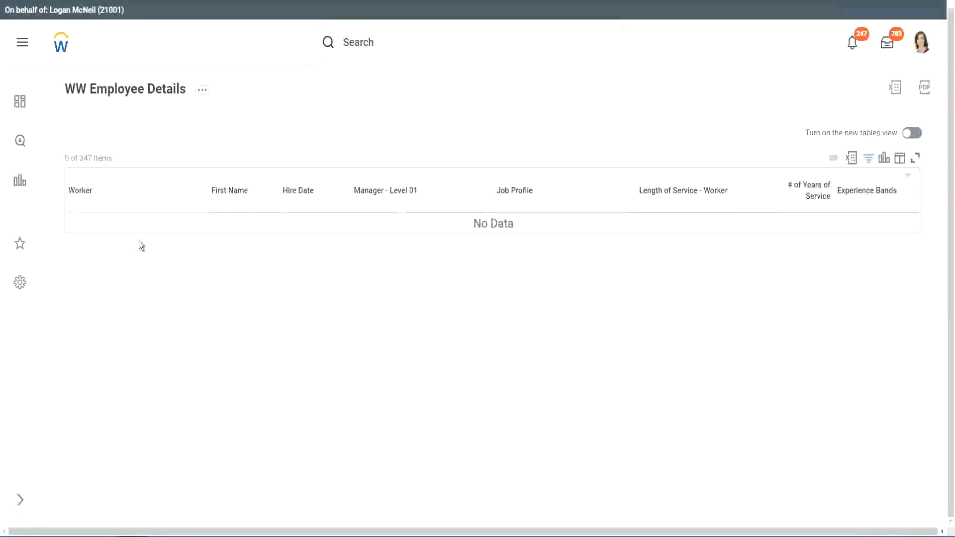
# Change the Experience Bands column filter value to Legend and apply it
pyautogui.click(864, 191)
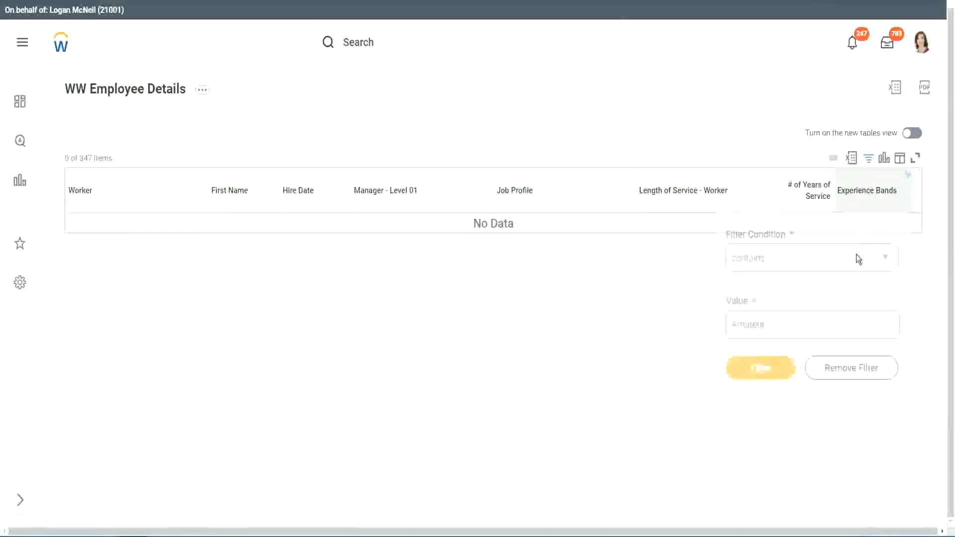
pyautogui.click(769, 323)
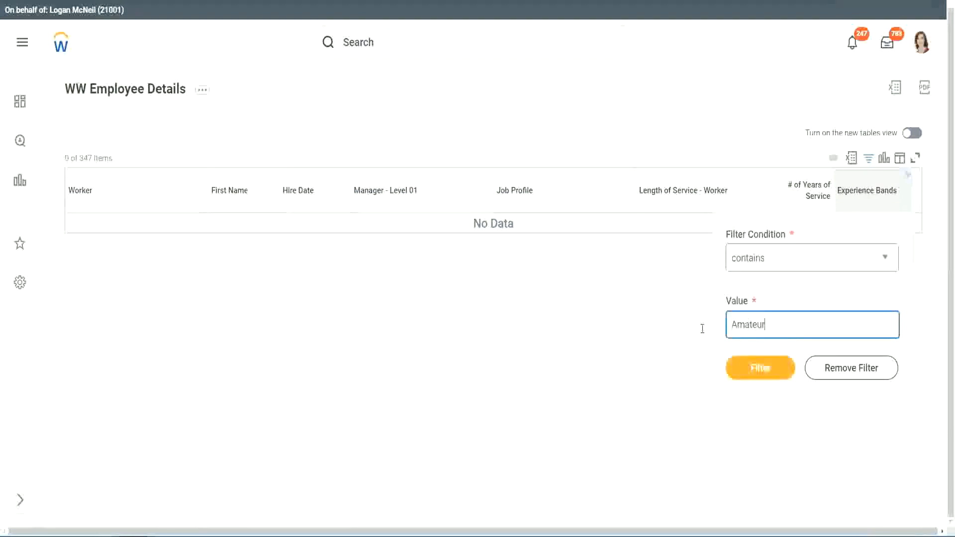
pyautogui.moveTo(702, 329); pyautogui.dragTo(682, 326)
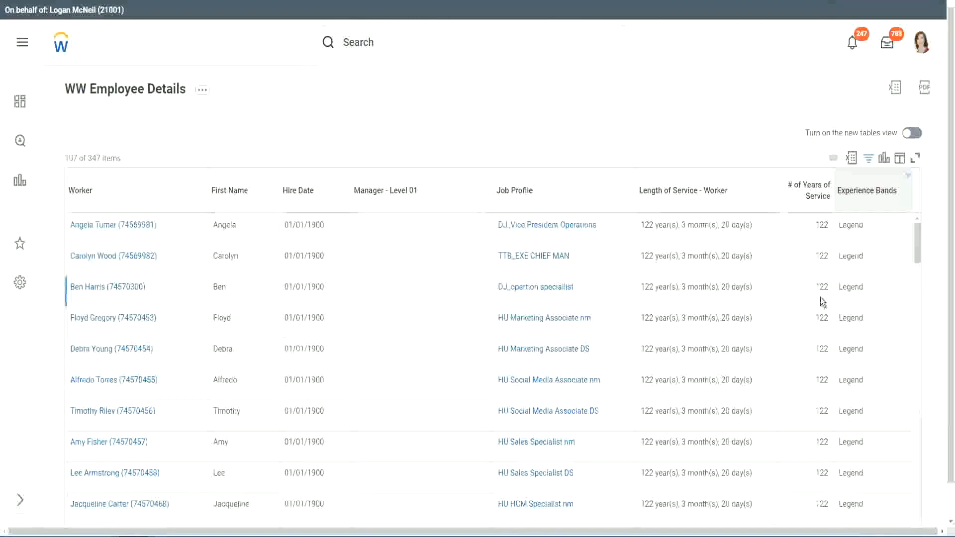
# Examine the hire dates, years of service and experience bands across the filtered Legend rows
pyautogui.scroll(-10, 820, 298)
pyautogui.scroll(-5, 820, 297)
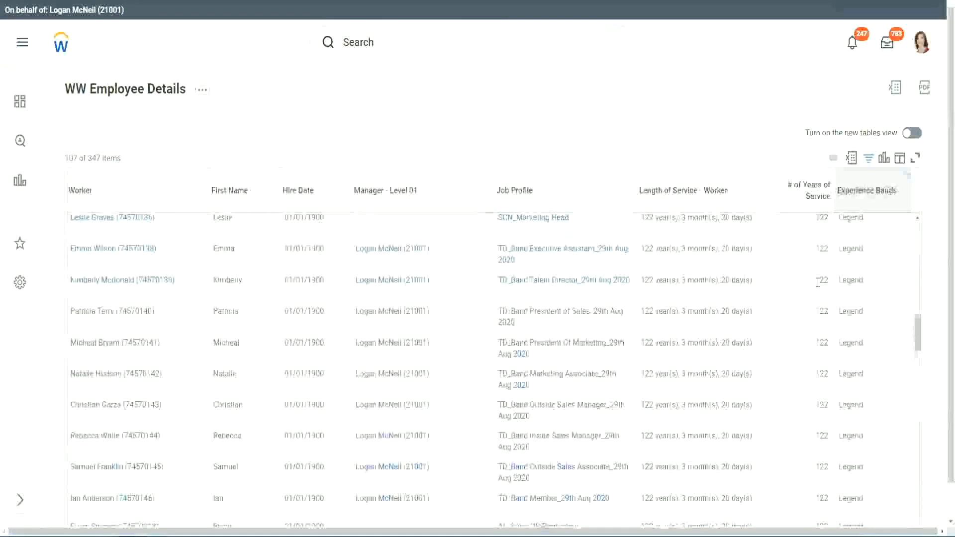
pyautogui.scroll(-15, 818, 282)
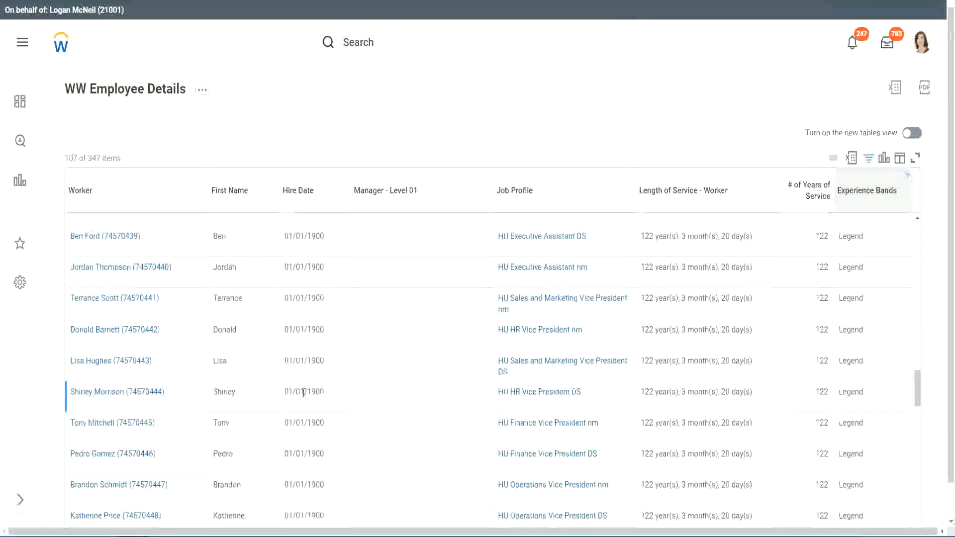
pyautogui.doubleClick(313, 391)
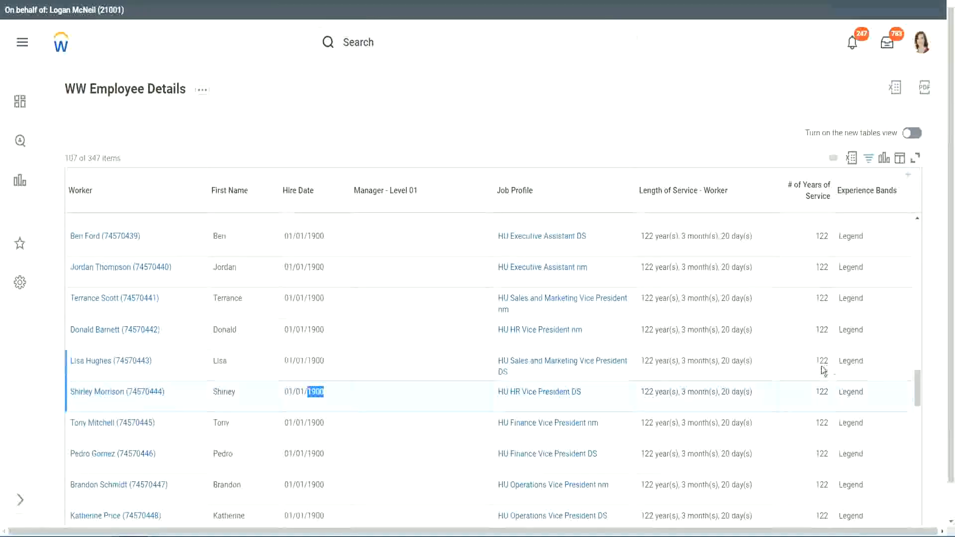
pyautogui.scroll(-1, 816, 378)
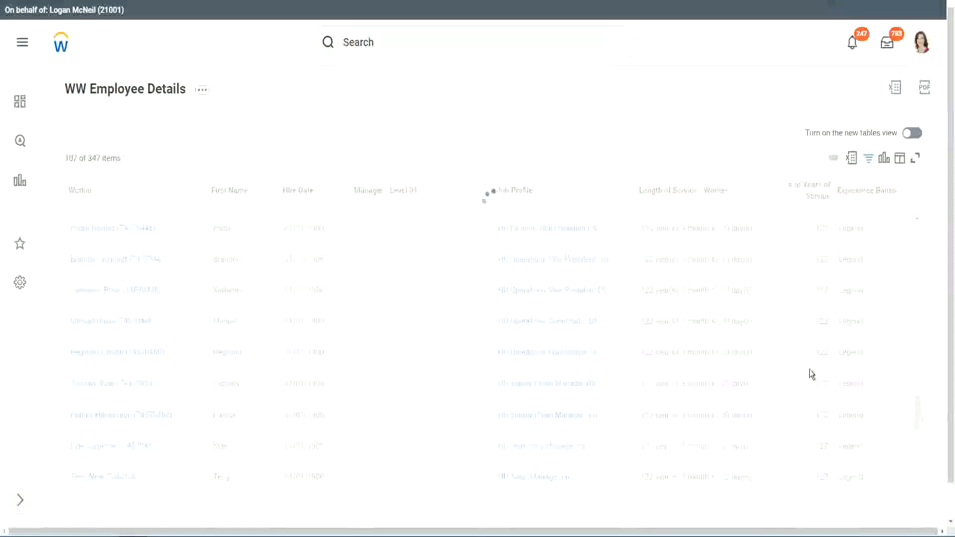
pyautogui.scroll(-20, 809, 370)
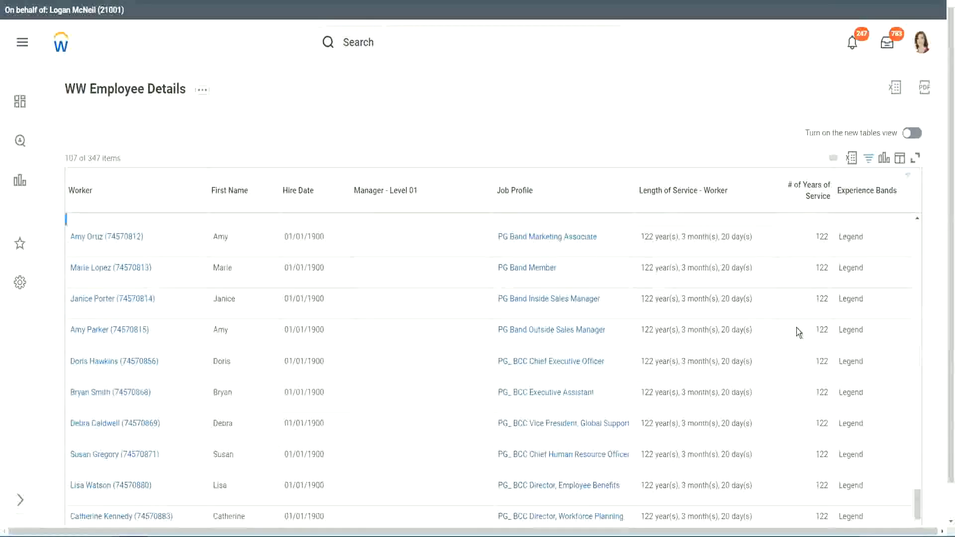
pyautogui.scroll(-3, 796, 328)
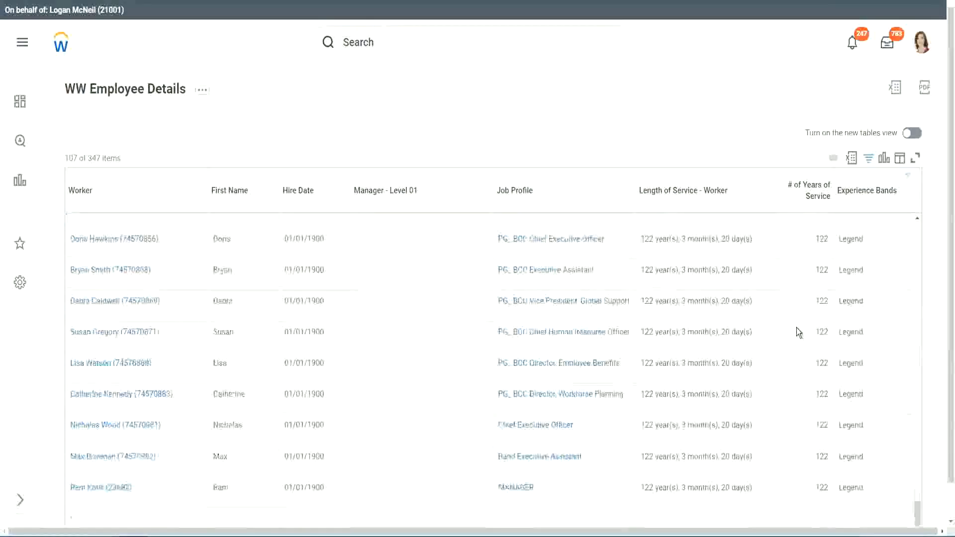
# Check the years of service against the experience band in the last filtered Legend rows
pyautogui.click(814, 500)
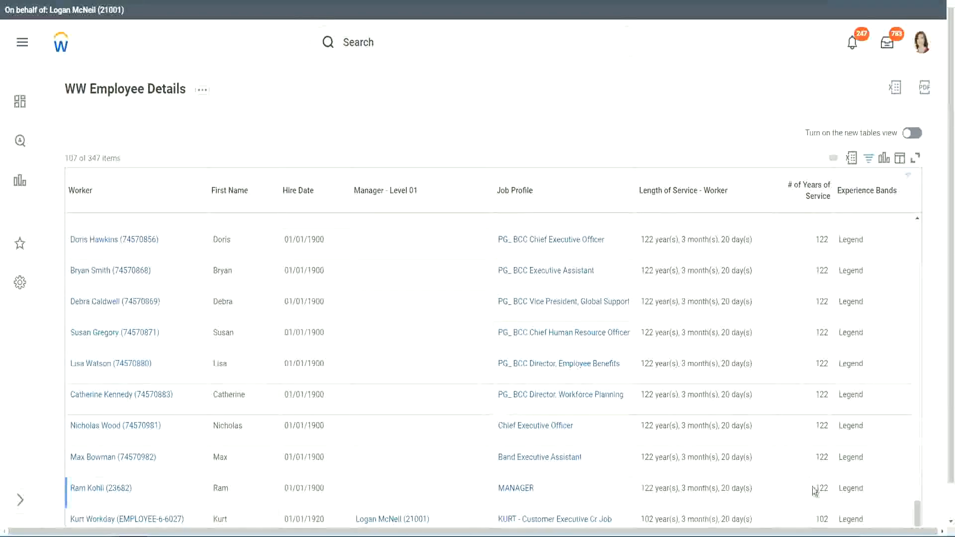
pyautogui.doubleClick(820, 517)
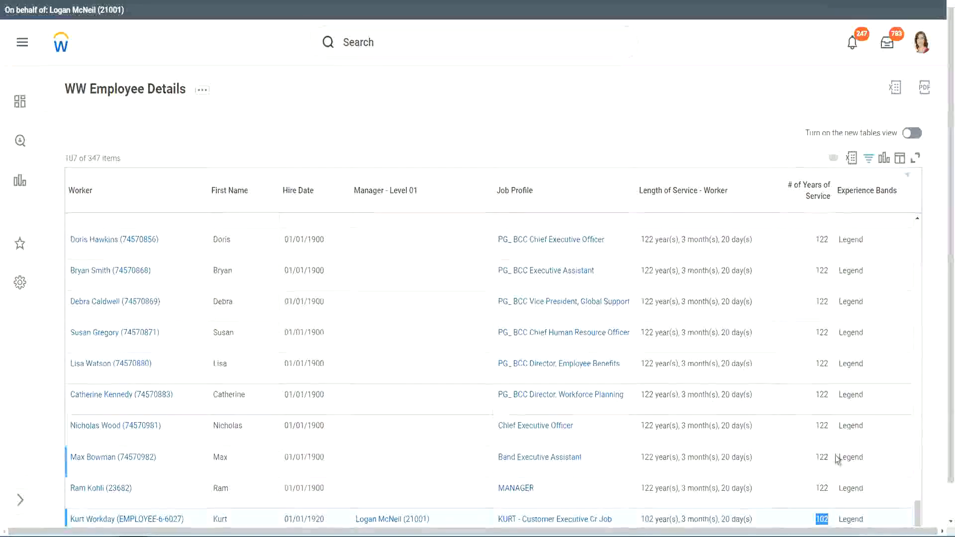
pyautogui.moveTo(822, 426); pyautogui.dragTo(828, 426)
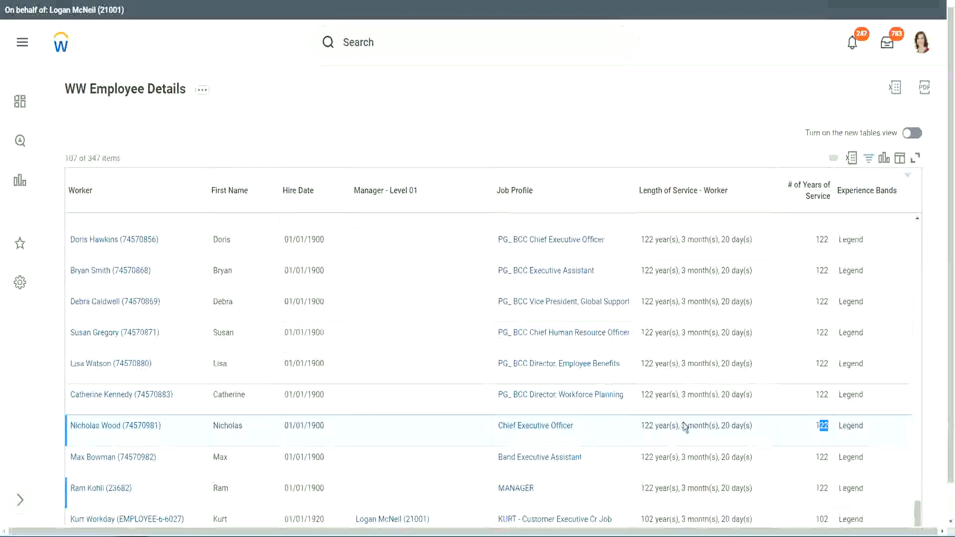
pyautogui.click(801, 396)
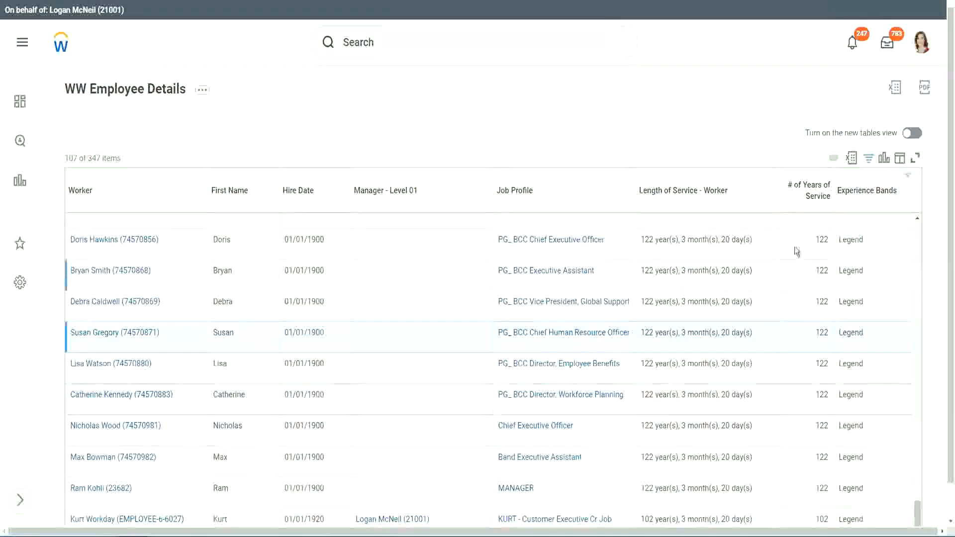
# Change the Experience Bands column filter value to Experienced and apply it
pyautogui.click(872, 197)
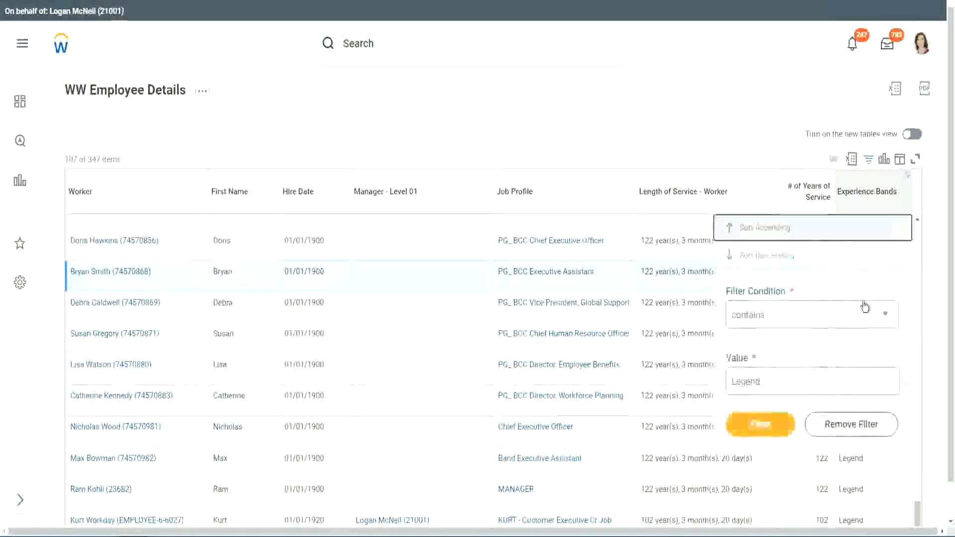
pyautogui.click(782, 383)
pyautogui.doubleClick(754, 368)
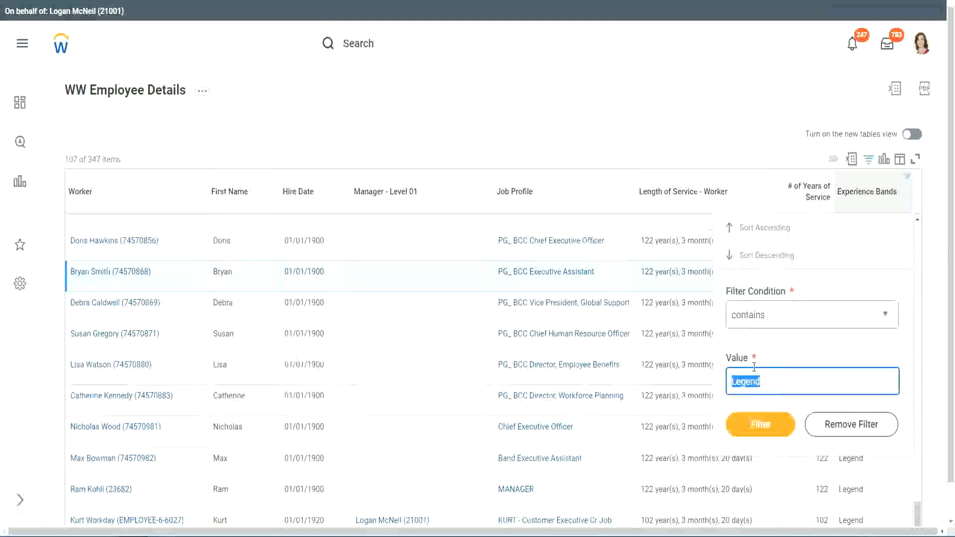
pyautogui.write('Ex')
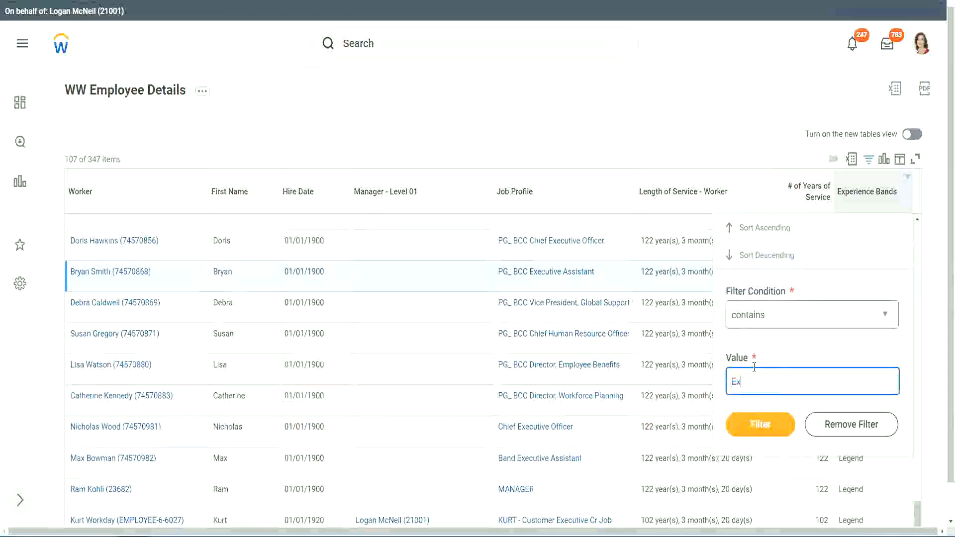
pyautogui.write('per')
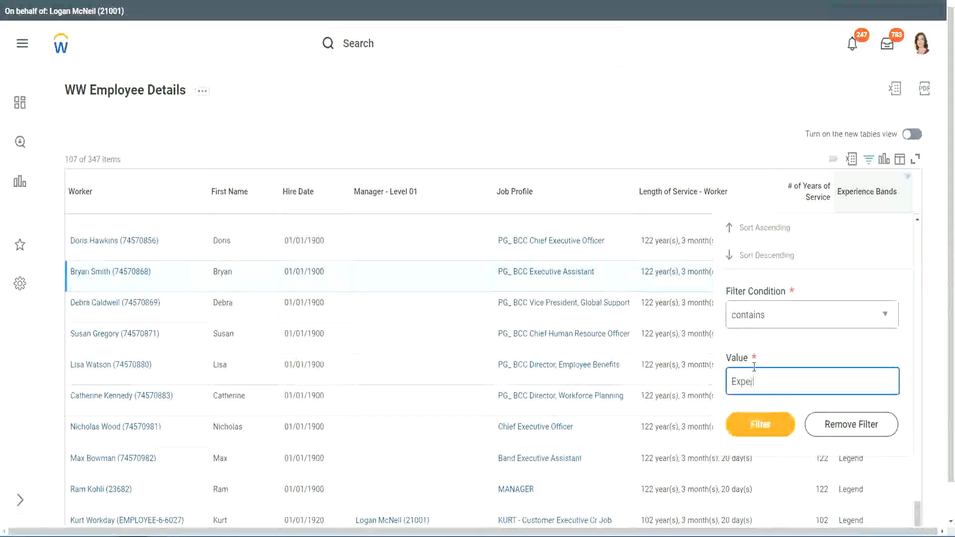
pyautogui.write('ienced')
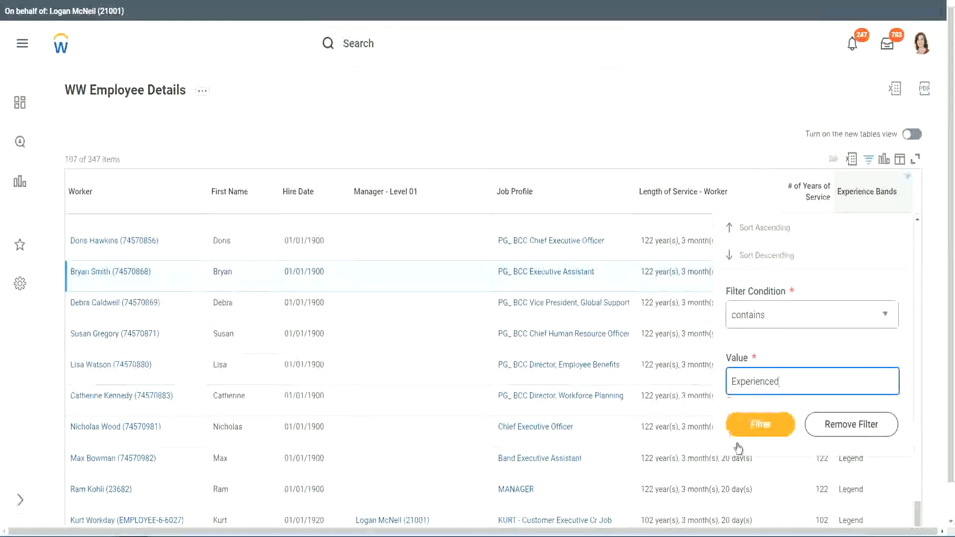
pyautogui.click(766, 423)
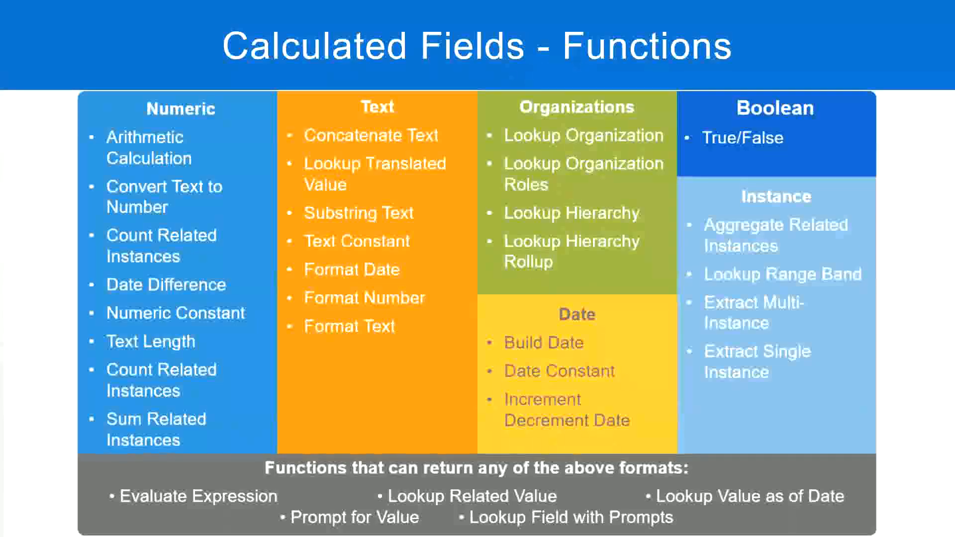
# Switch to the Notepad++ notes, review the year range defined for the Experienced band, and return to Workday
pyautogui.hotkey('alt', 'Tab')
pyautogui.click(69, 122)
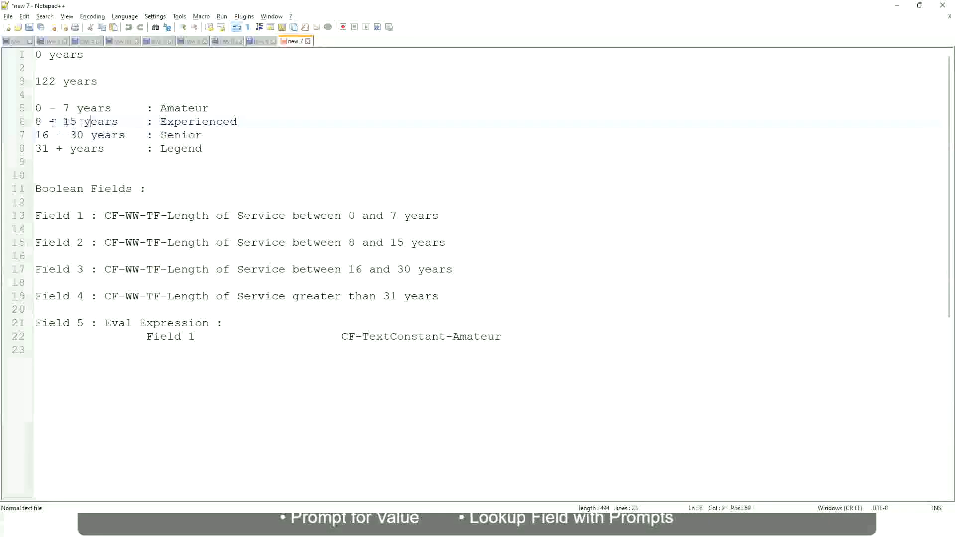
pyautogui.moveTo(42, 122); pyautogui.dragTo(77, 122)
pyautogui.click(79, 122)
pyautogui.click(111, 121)
pyautogui.hotkey('alt', 'Tab')
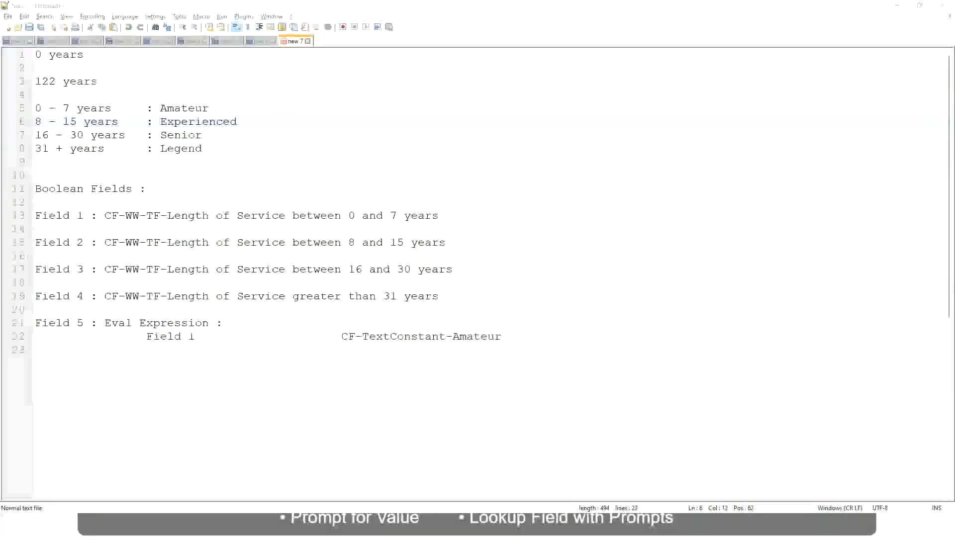
# Look through the filtered Experienced rows, comparing each worker's years of service with the band's defined range
pyautogui.scroll(-3, 826, 363)
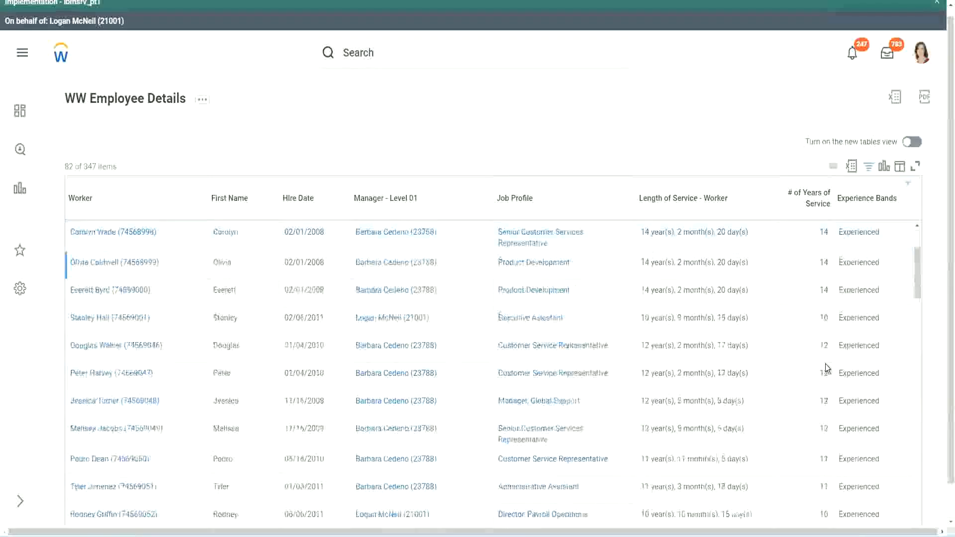
pyautogui.scroll(-2, 825, 363)
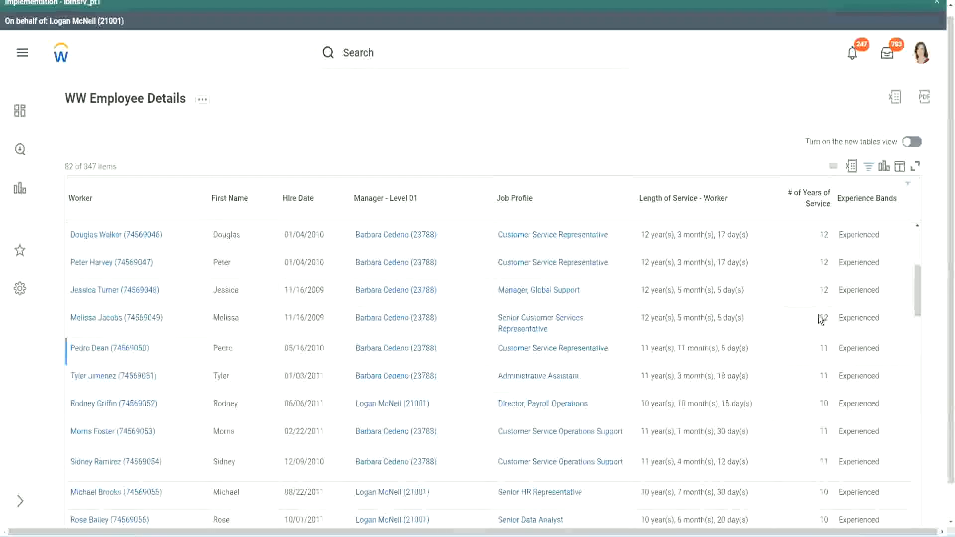
pyautogui.doubleClick(842, 262)
pyautogui.scroll(-2, 816, 399)
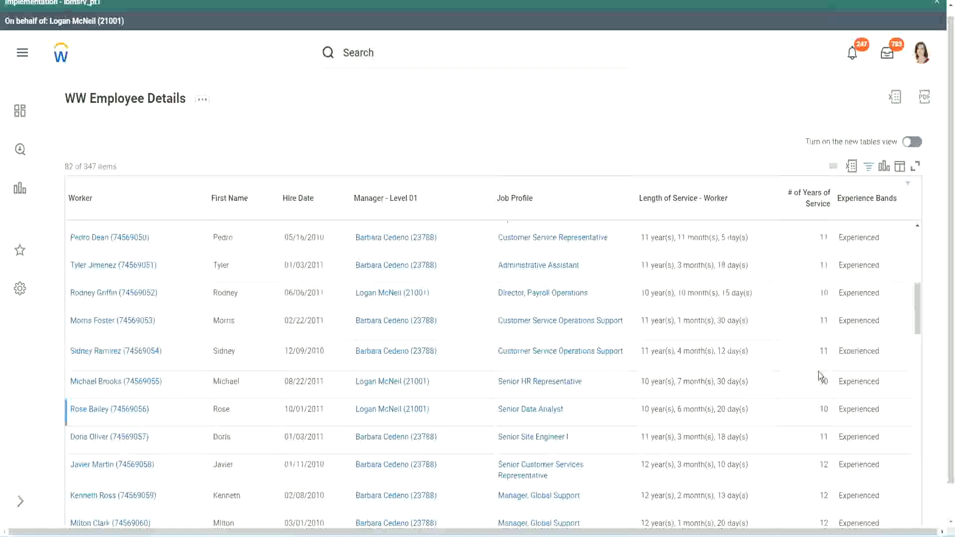
pyautogui.click(822, 350)
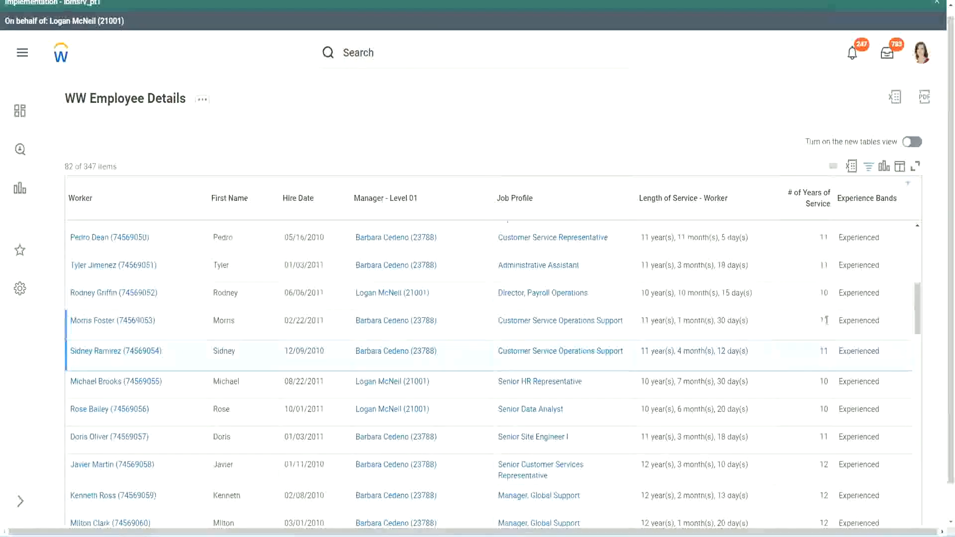
pyautogui.click(865, 322)
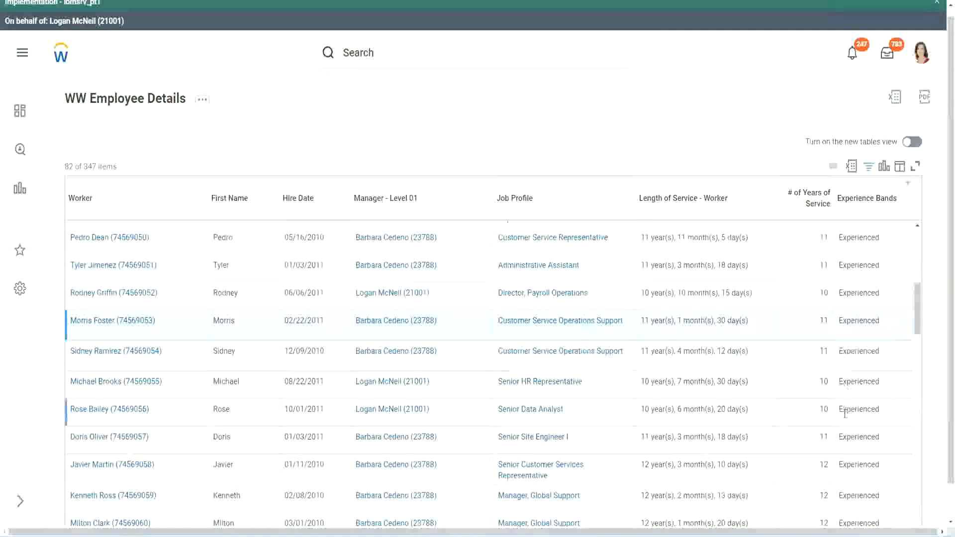
pyautogui.scroll(-5, 844, 413)
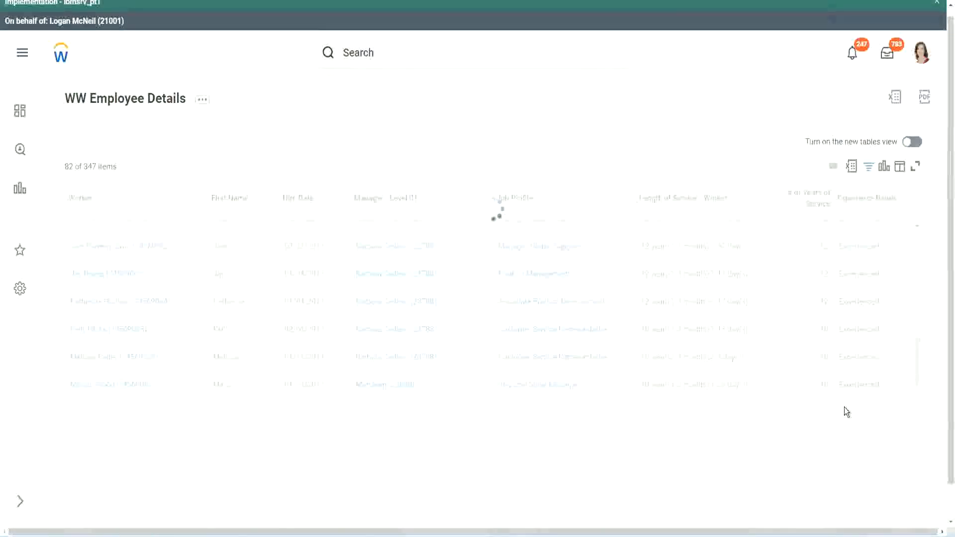